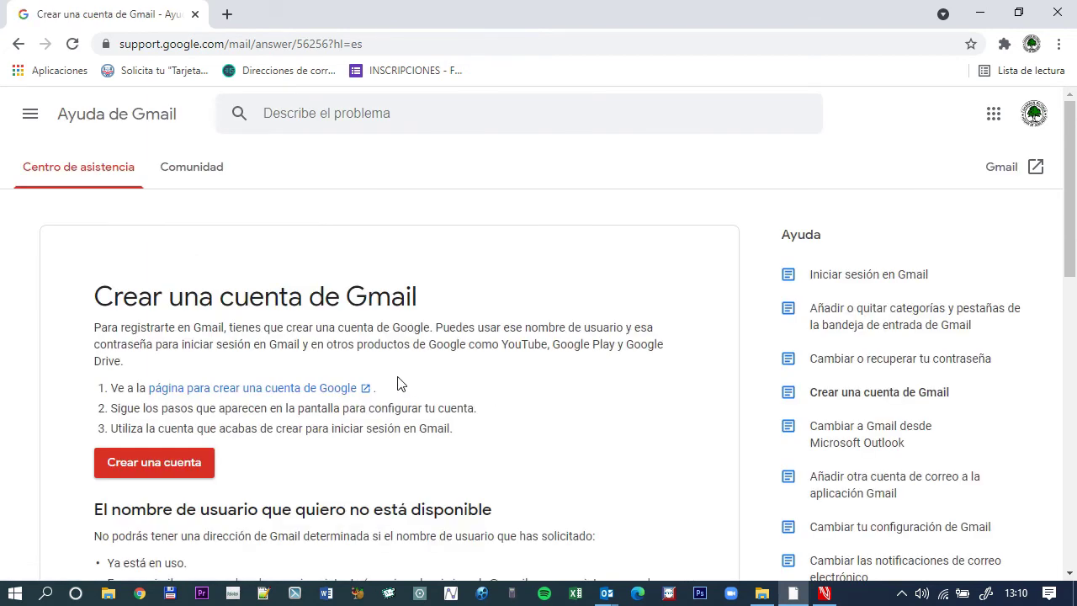
Read through the Gmail Help article and follow its link to Google's 'Crea una cuenta de Google' form.
scroll(320, 374, "down", 2)
scroll(259, 204, "up", 2)
scroll(512, 404, "down", 2)
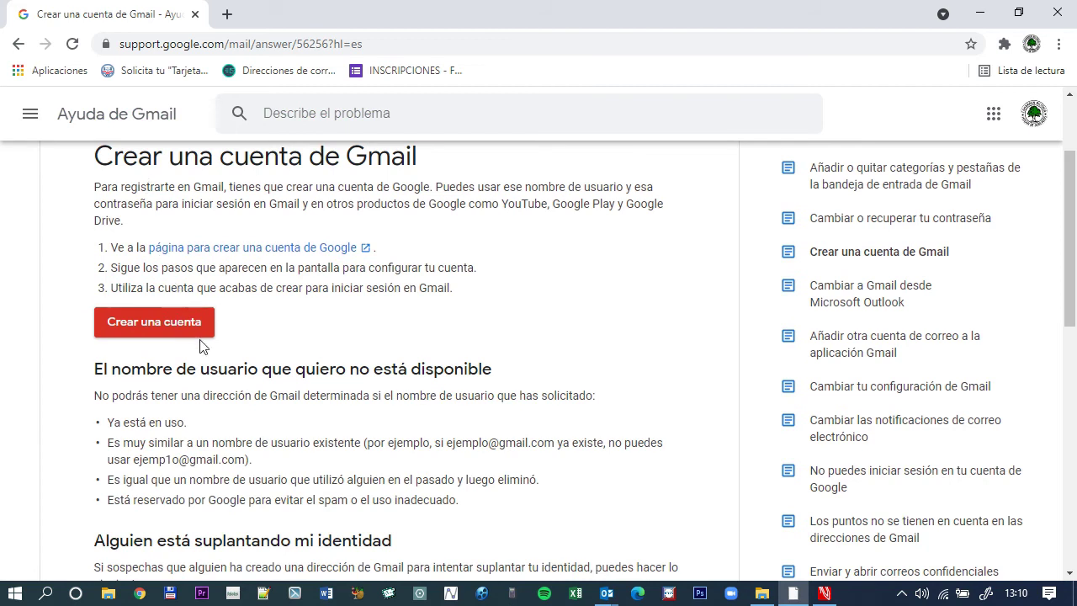
scroll(435, 314, "down", 2)
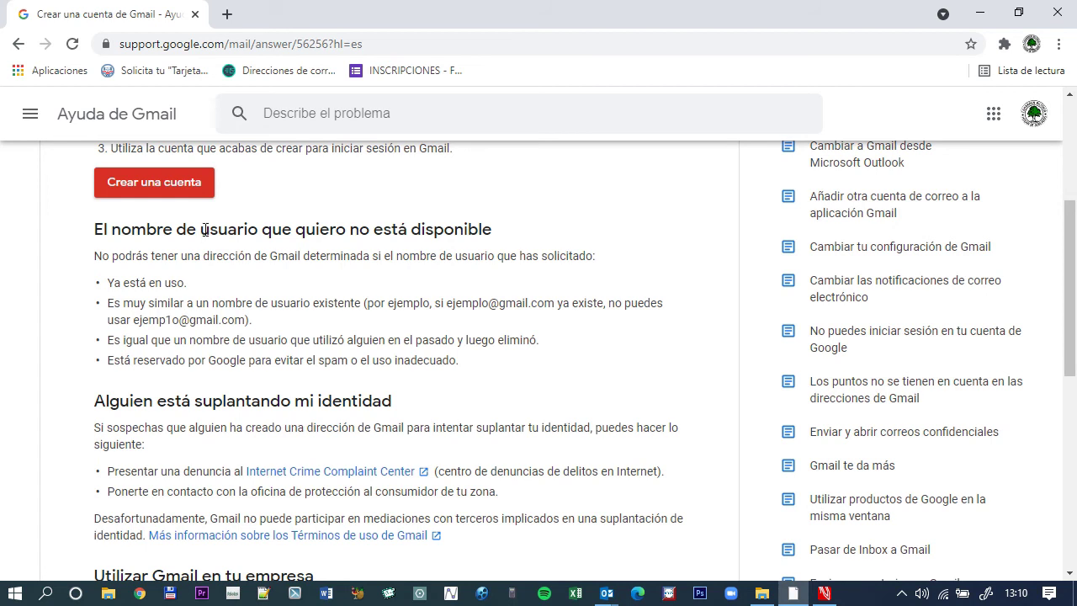
scroll(203, 238, "up", 4)
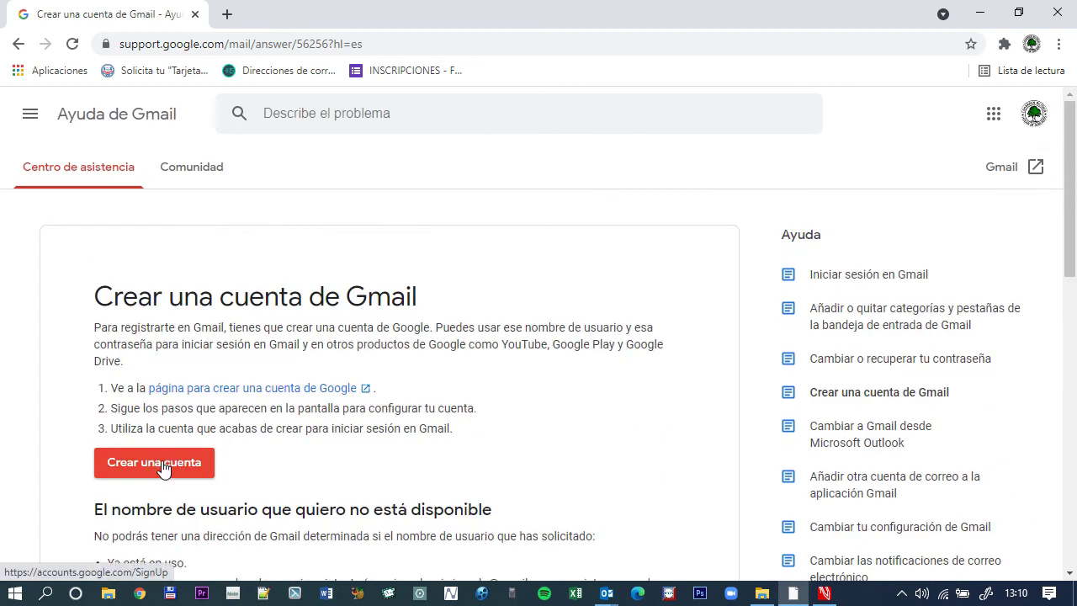
scroll(309, 413, "down", 10)
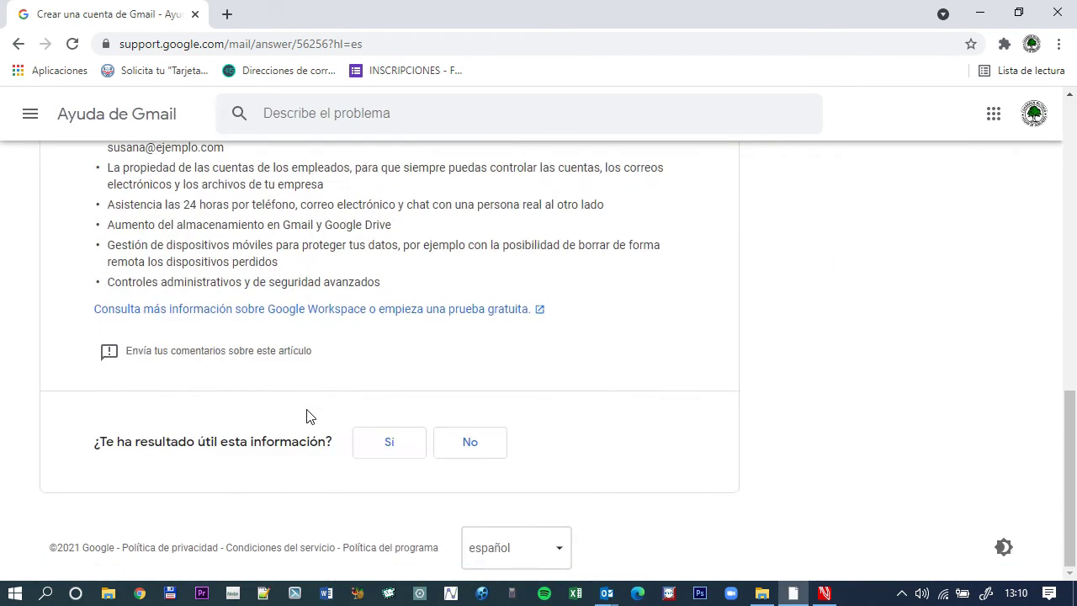
scroll(308, 414, "up", 3)
scroll(307, 414, "down", 2)
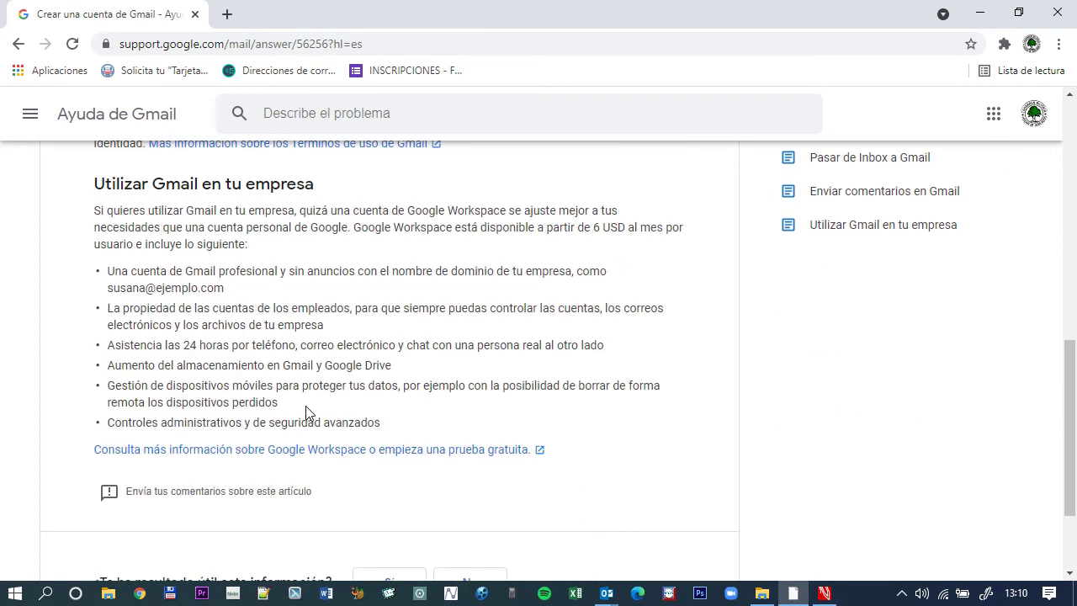
scroll(306, 412, "up", 8)
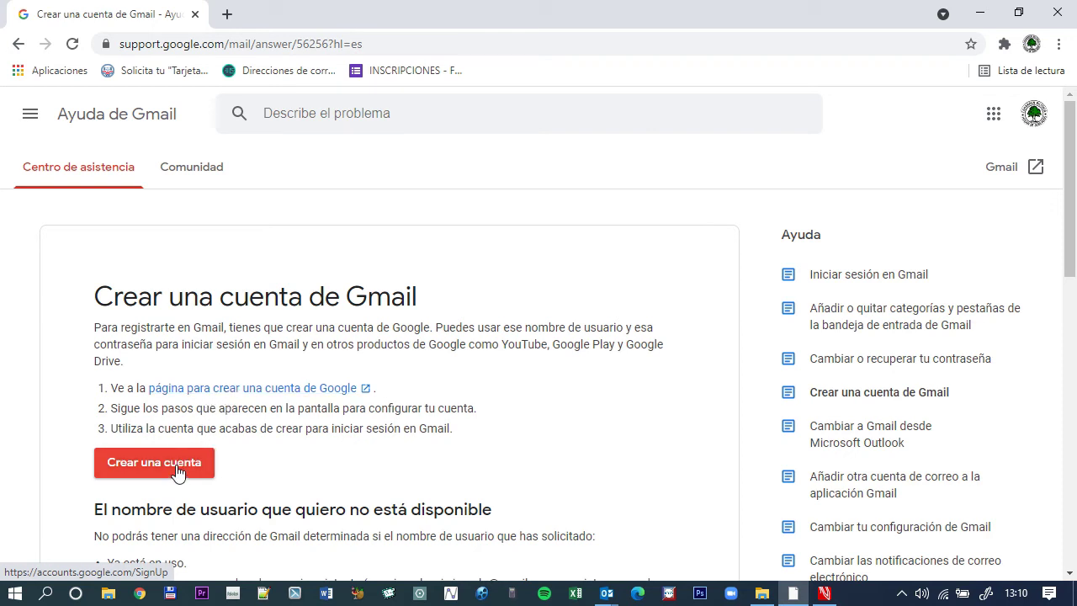
left_click(224, 395)
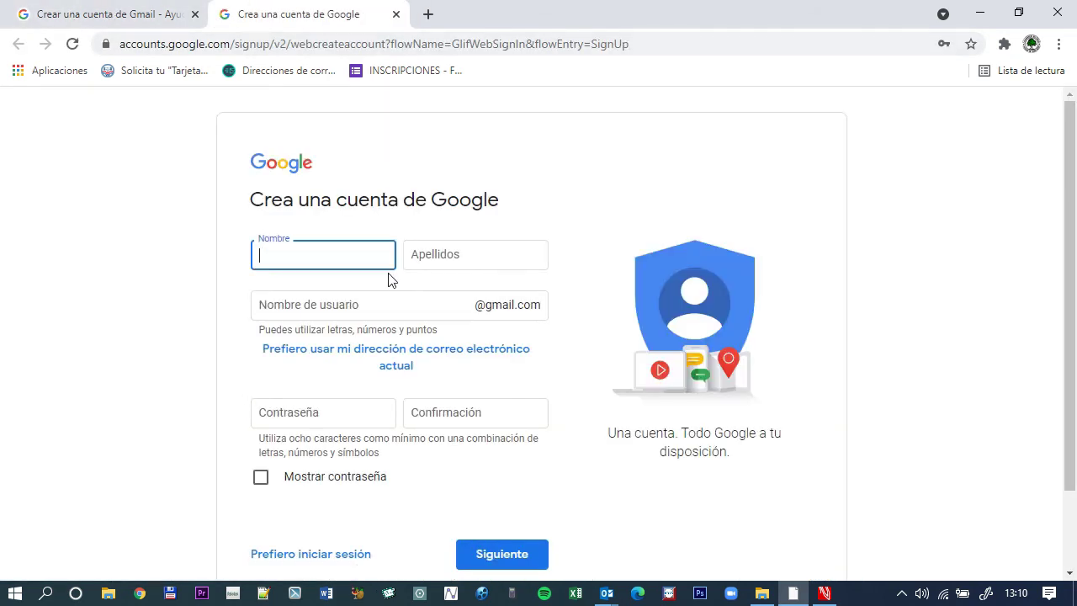
Enter the first name and both surnames in the Nombre and Apellidos fields.
scroll(456, 308, "down", 2)
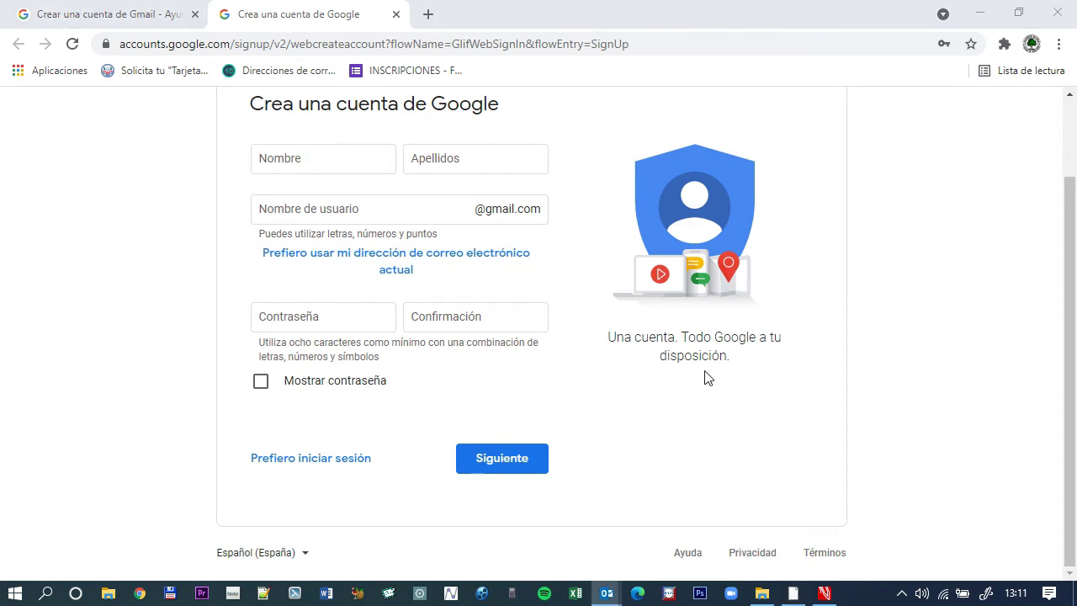
left_click(354, 165)
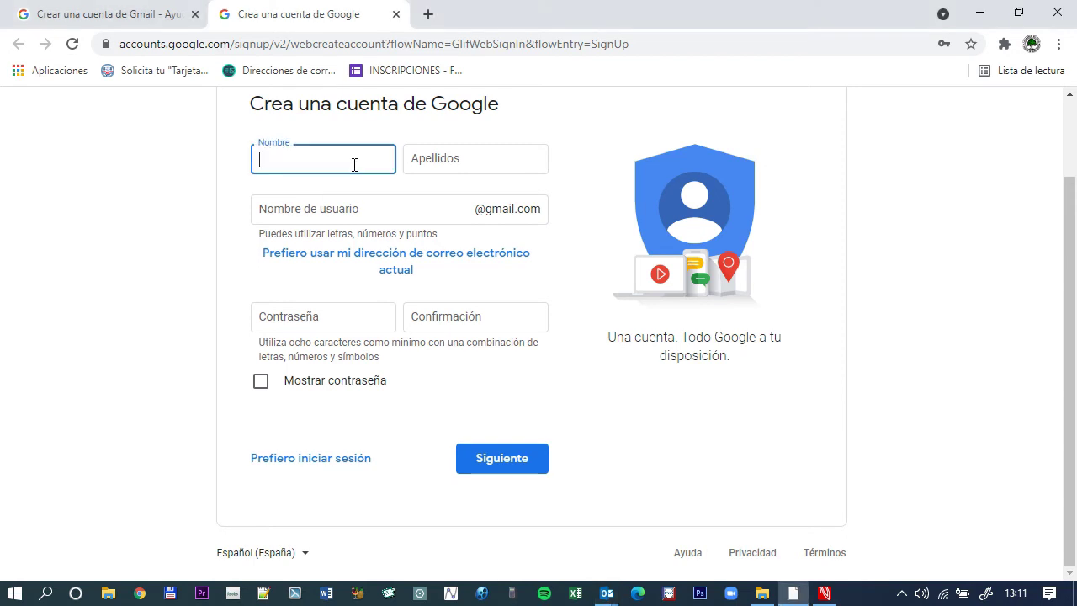
key("Tab")
key("Tab")
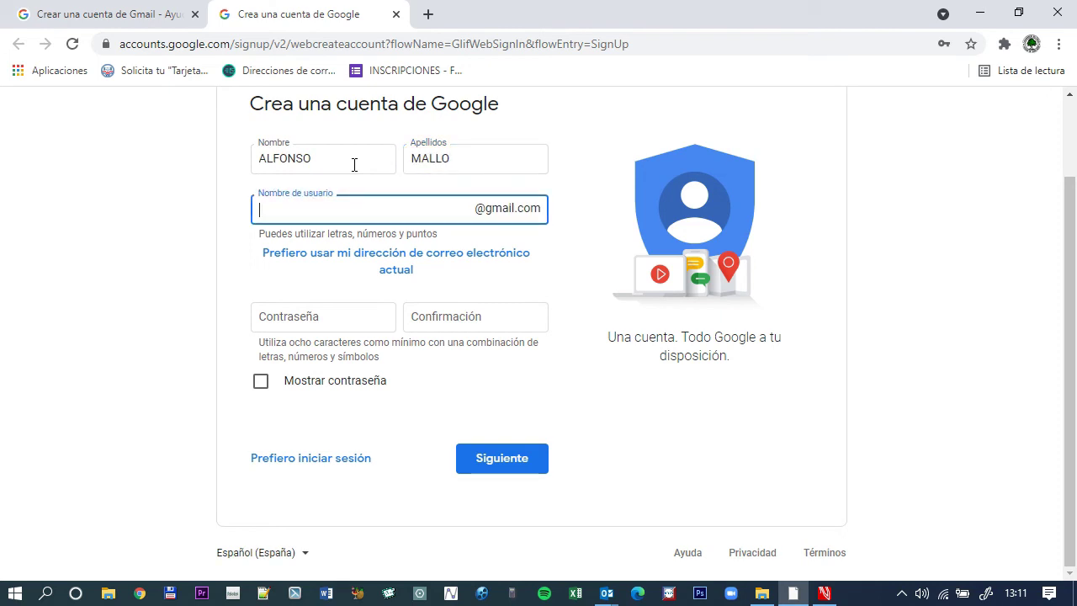
left_click(523, 153)
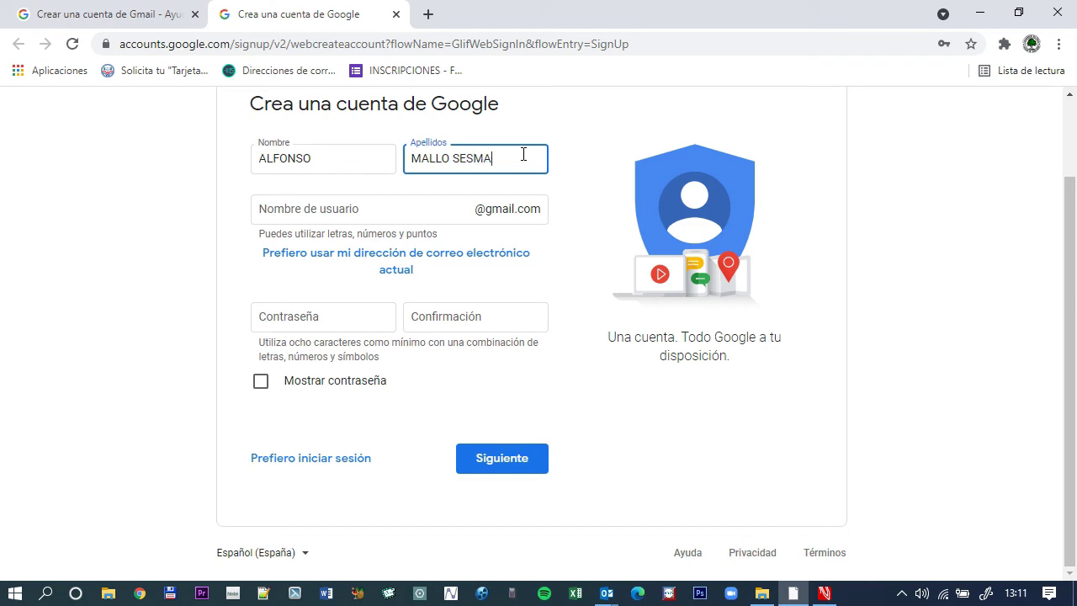
Type the desired Gmail username, correcting a typo along the way.
left_click(372, 207)
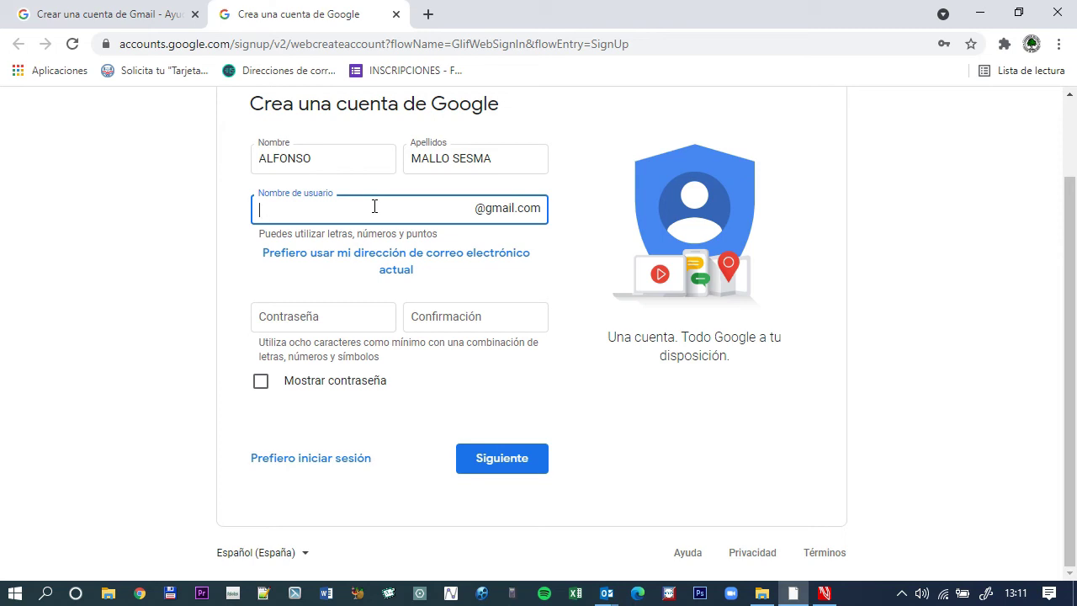
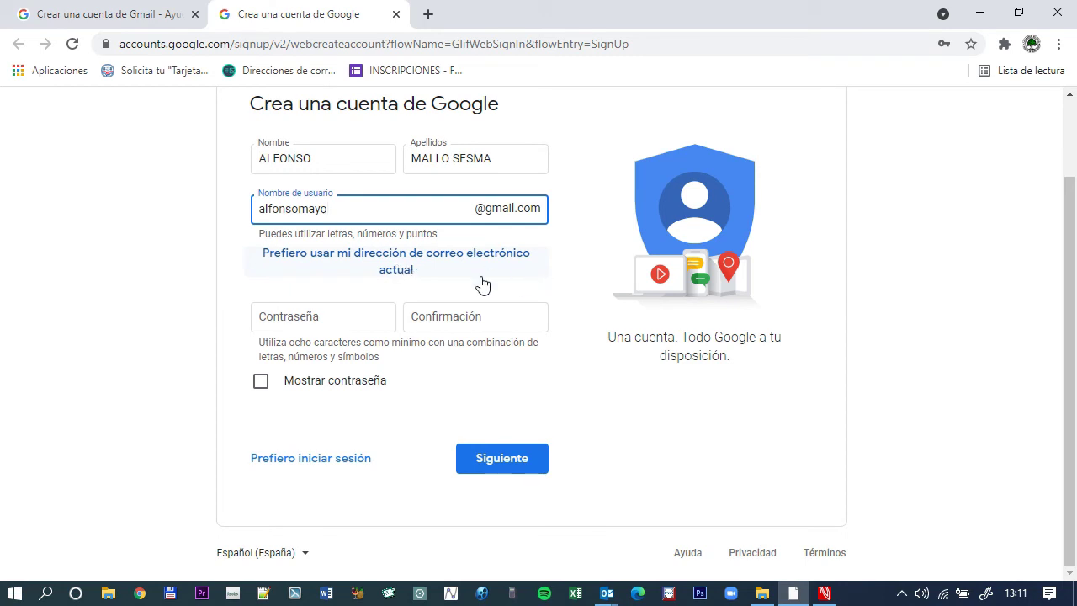
left_click(423, 263)
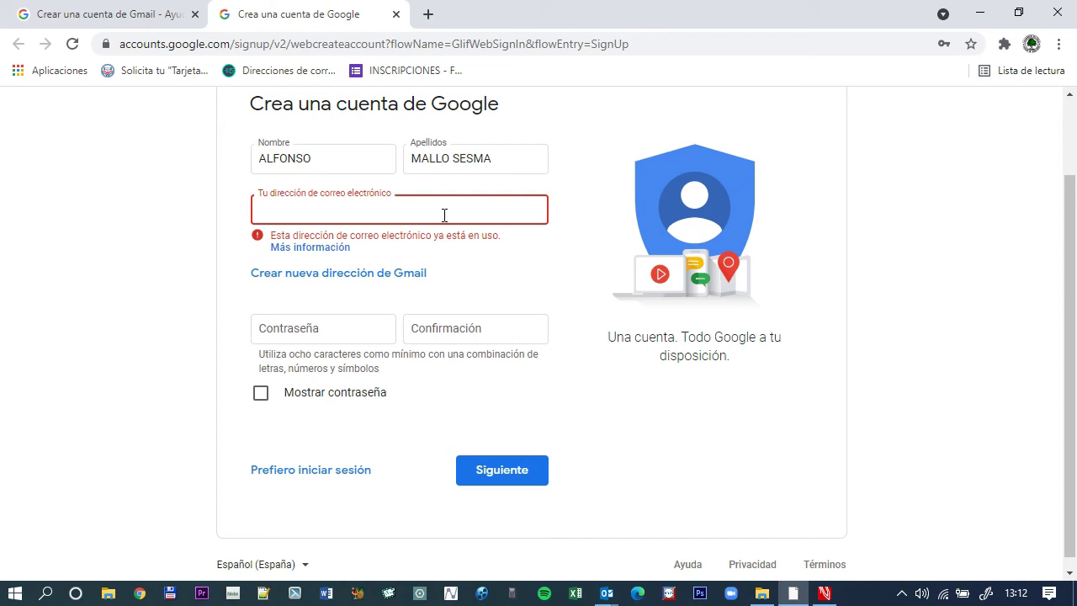
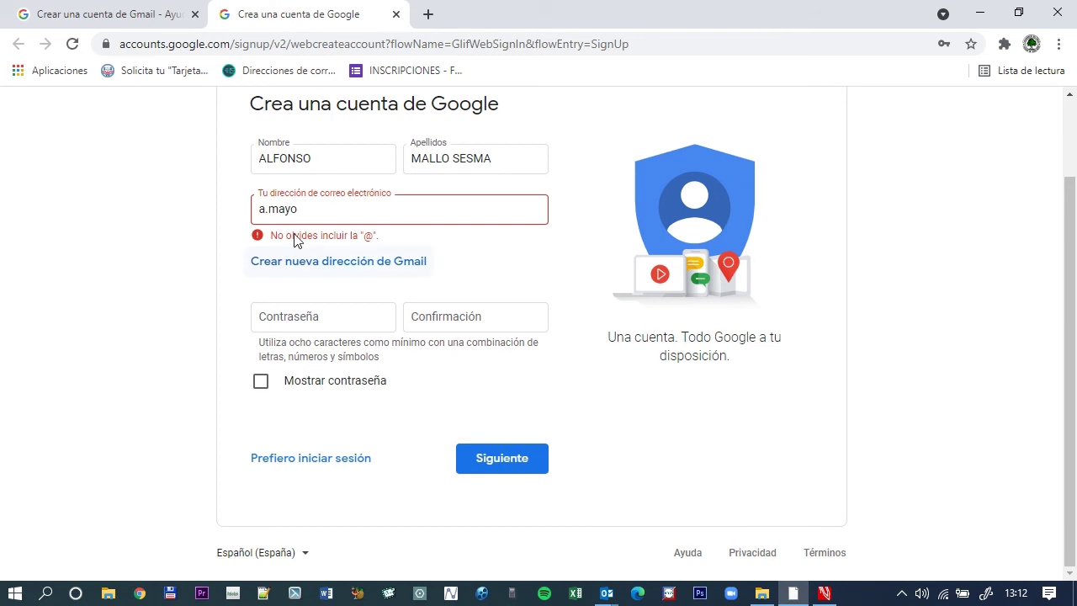
left_click(320, 212)
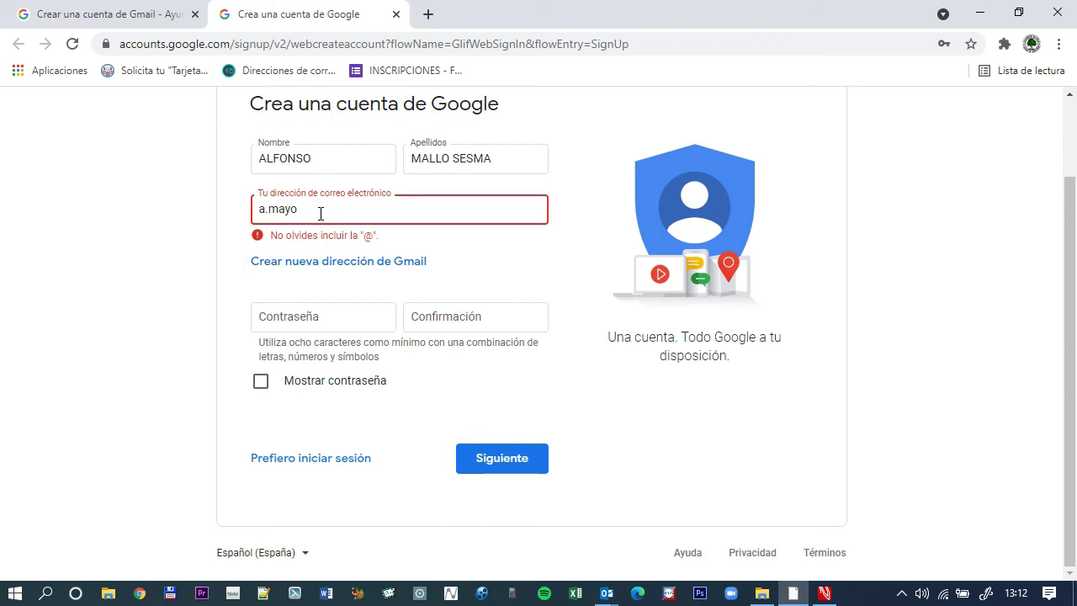
type("@gmail.com")
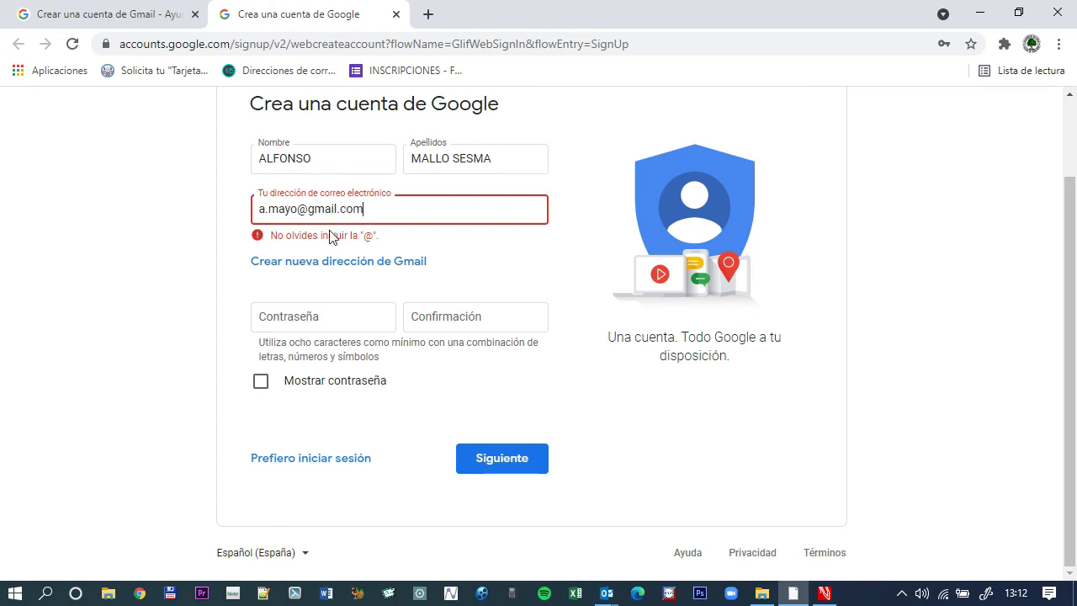
Switch back to a new Gmail address and type a username containing an underscore.
left_click(337, 266)
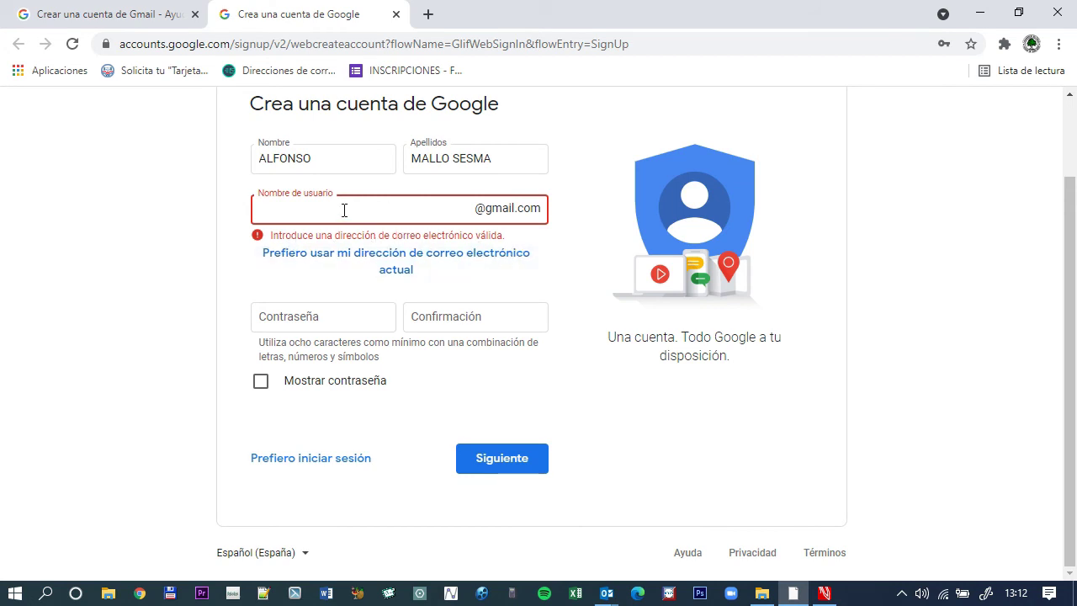
left_click(397, 271)
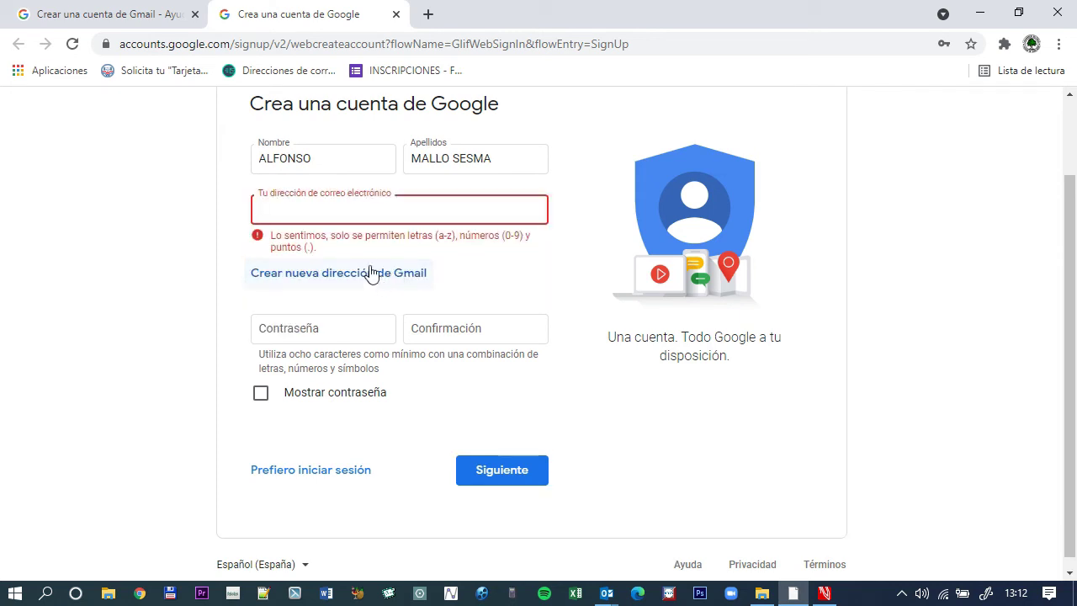
left_click(295, 211)
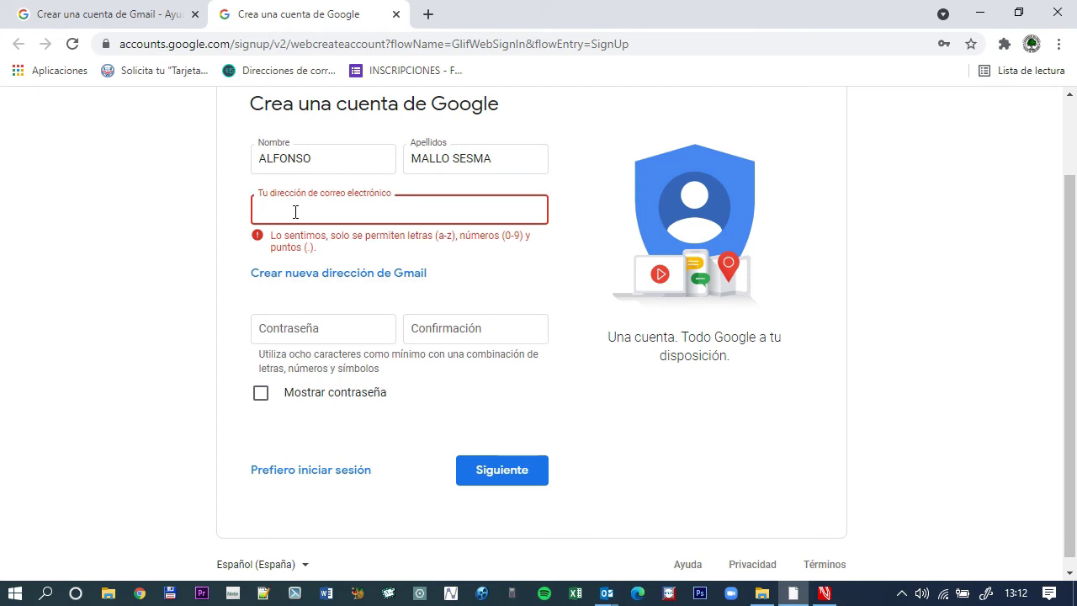
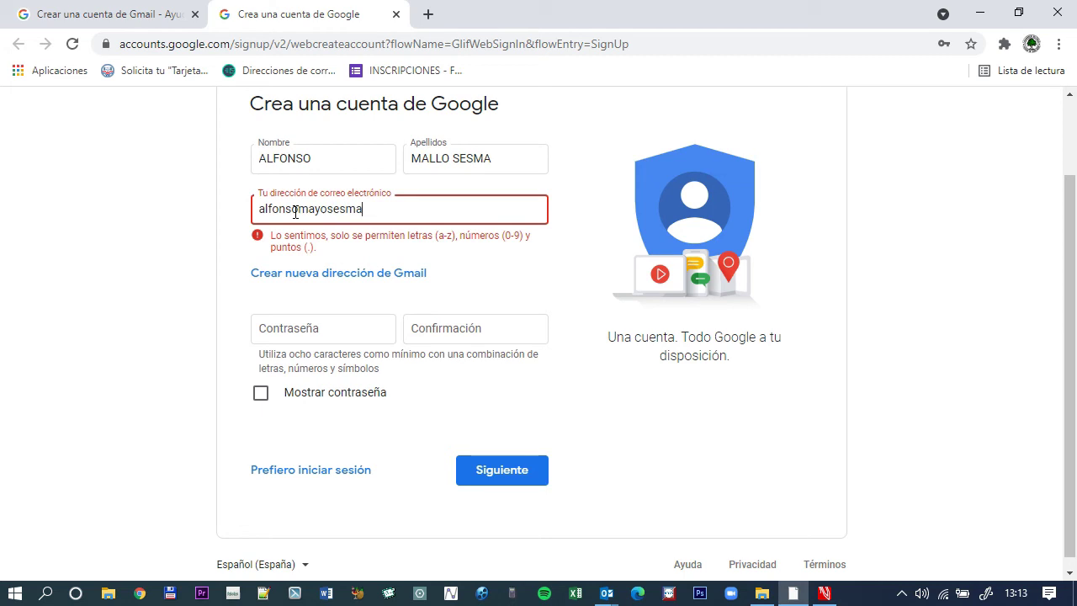
Return to 'Crear nueva dirección de Gmail' and enter a cleaned-up username without underscores.
left_click(408, 276)
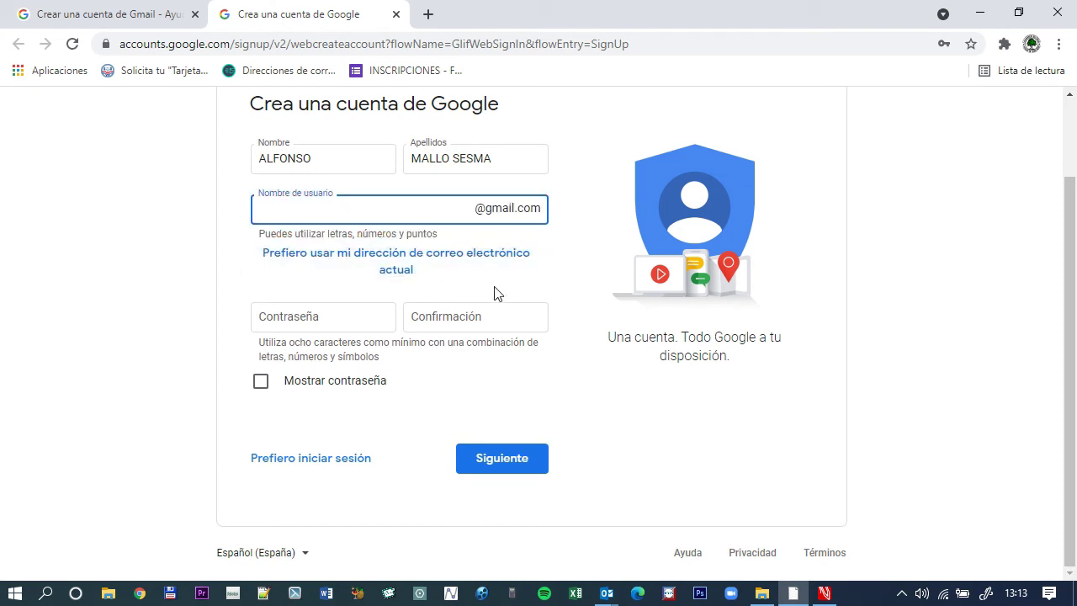
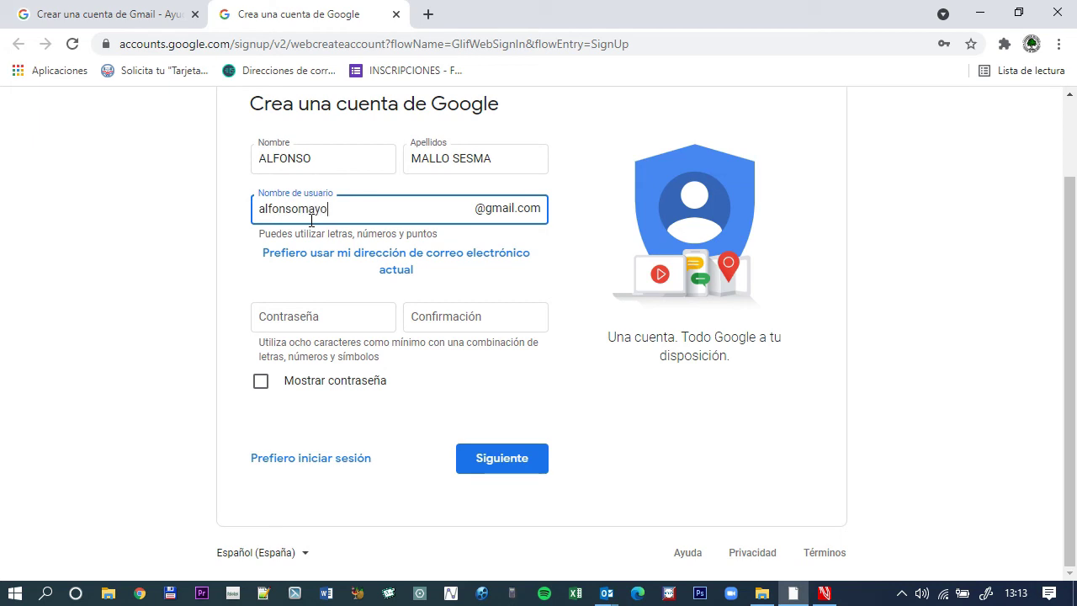
left_click(349, 317)
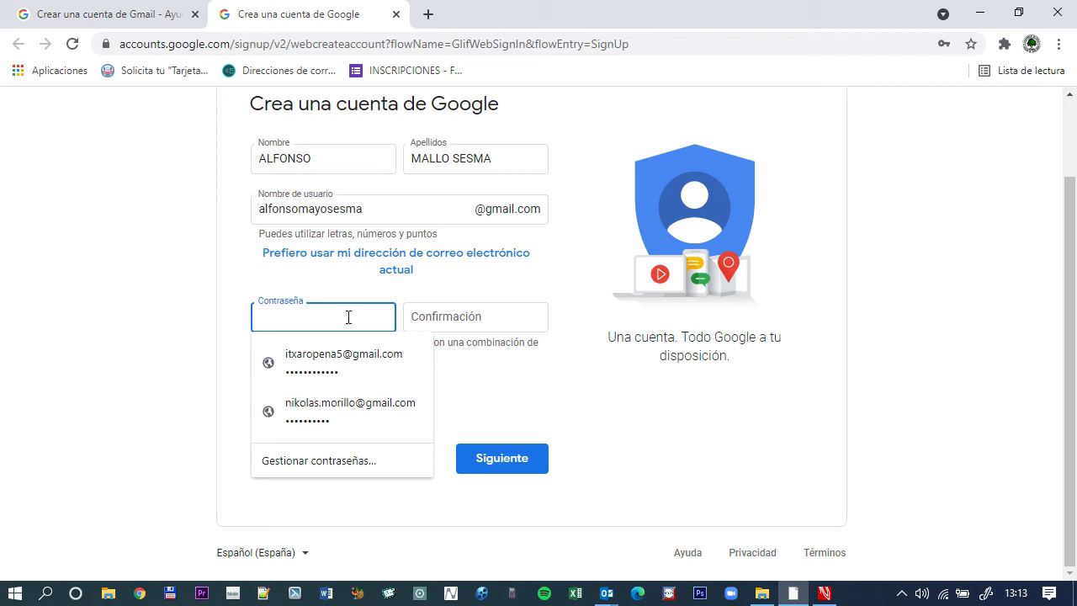
Type the account password in Contraseña and again in the confirmation field.
type("•••••••")
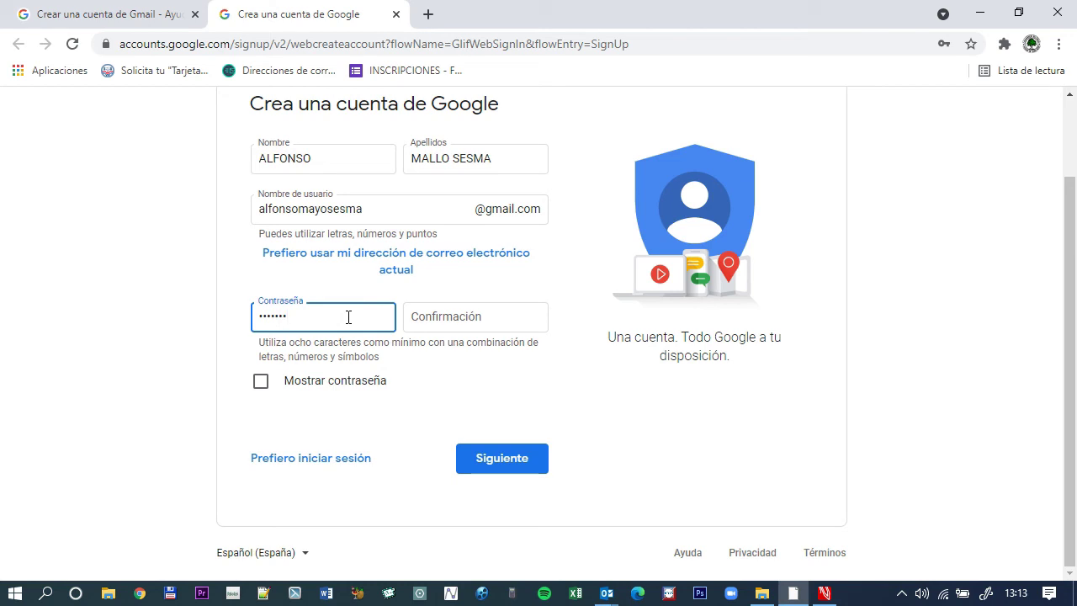
type("••••")
key("Tab")
type("•••••••••••")
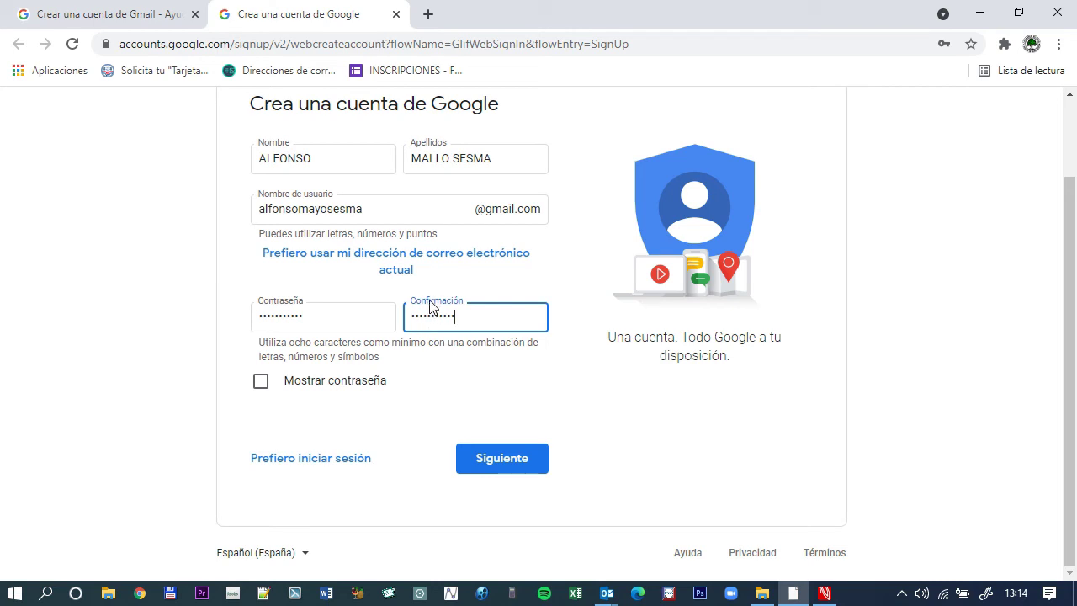
Show the passwords, fix the mistyped letter so both match, and submit with Siguiente.
left_click(260, 384)
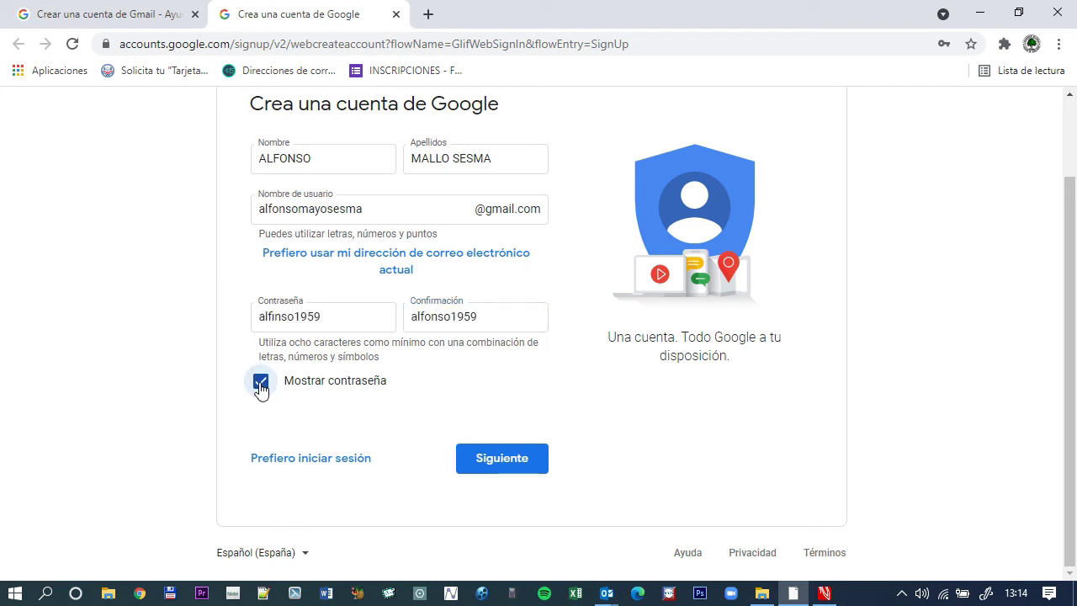
left_click(275, 317)
key("BackSpace")
type("o")
left_click(379, 318)
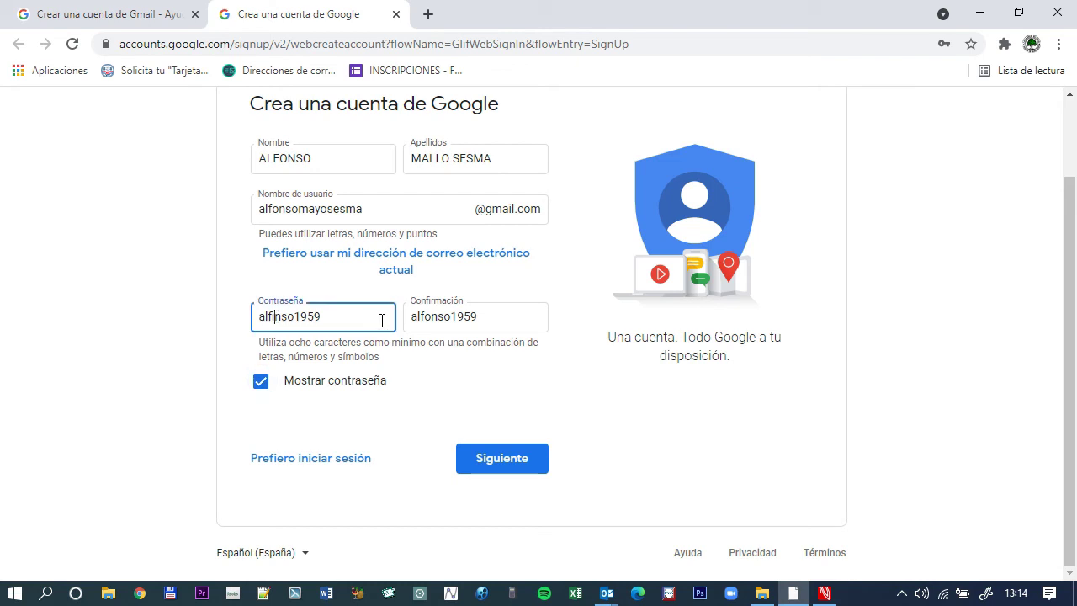
key("BackSpace")
type("o")
left_click(505, 474)
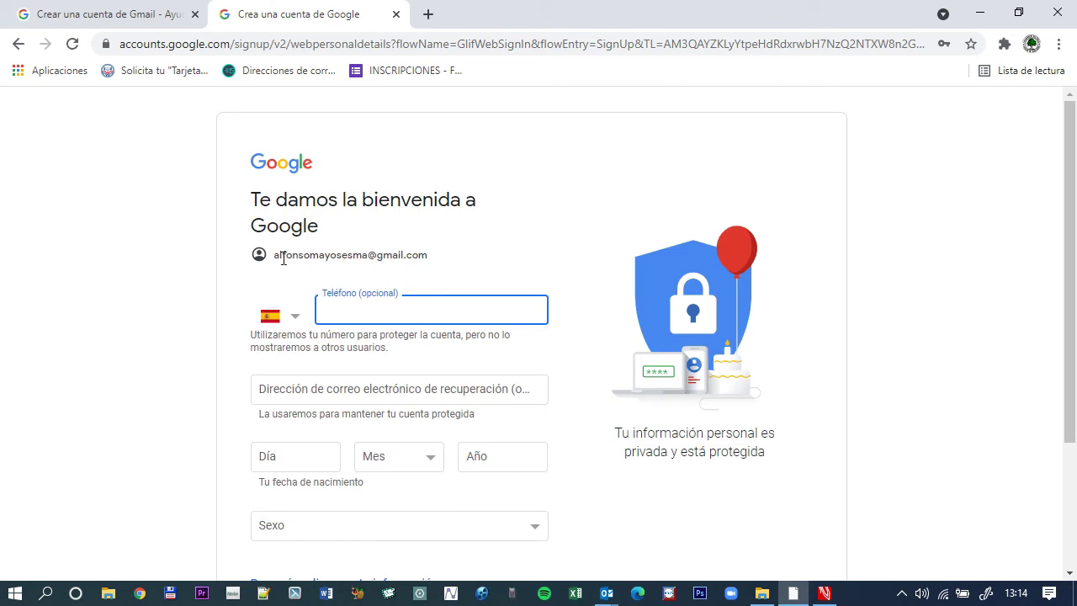
Paste the phone number into the optional Teléfono field.
scroll(505, 278, "down", 2)
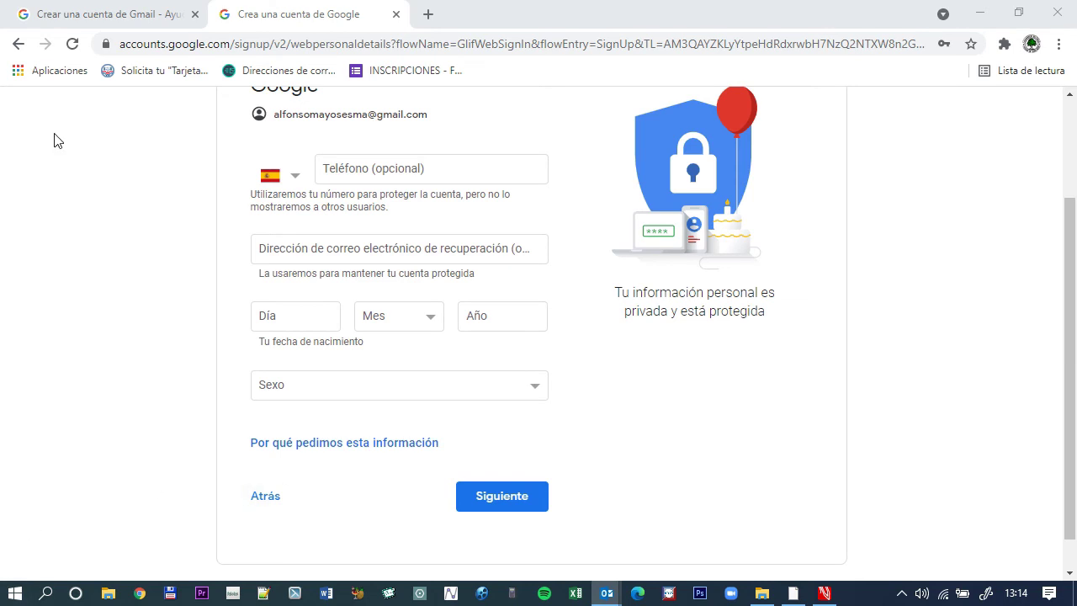
left_click(441, 171)
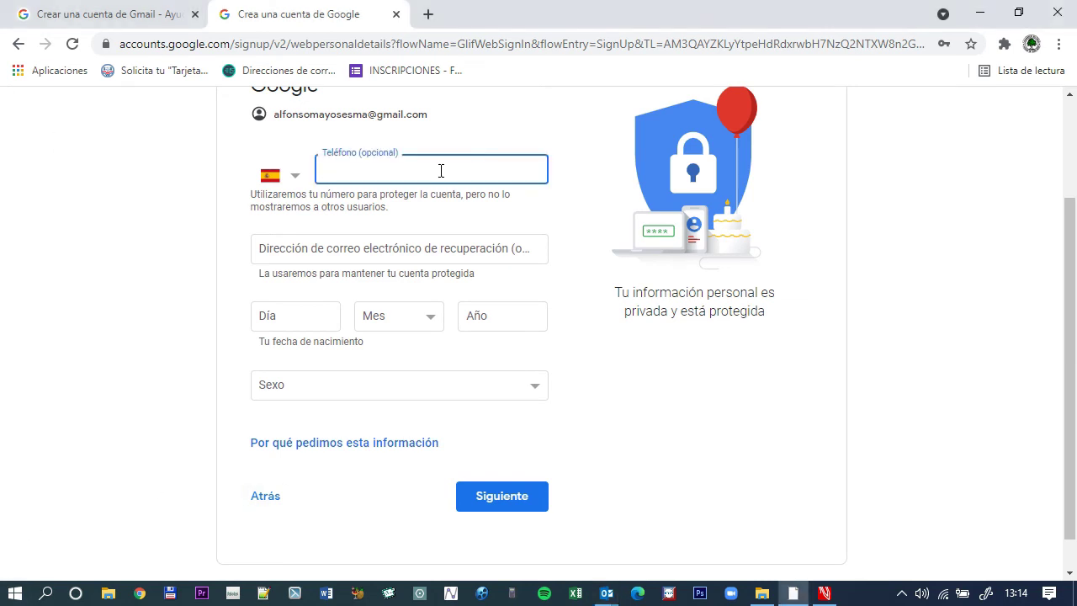
left_click(439, 247)
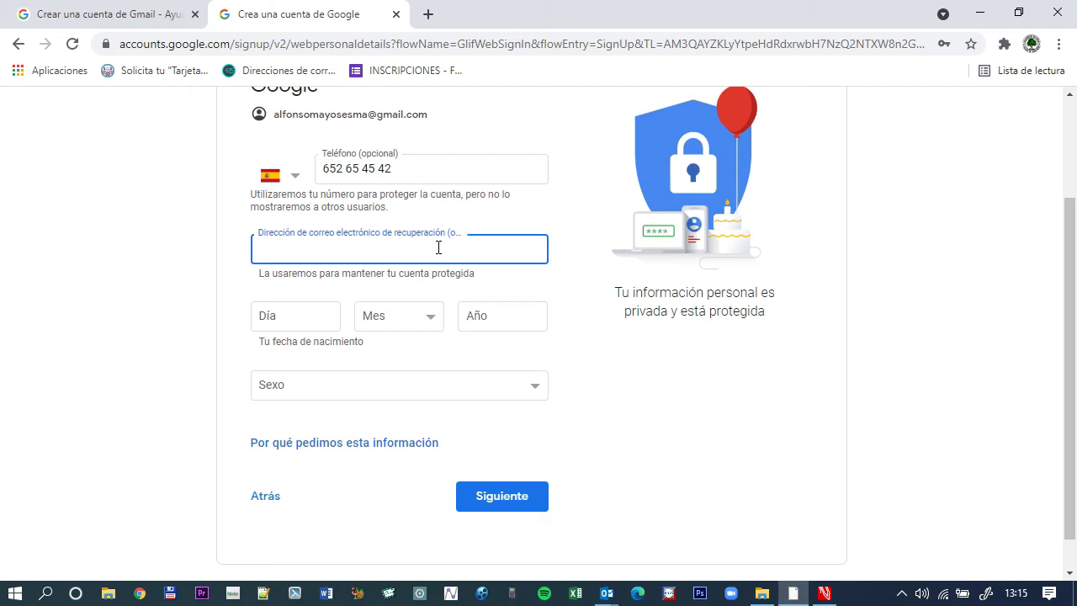
Set the birth date to 01 Febrero 2000 and gender to Prefiero no decirlo.
left_click(325, 318)
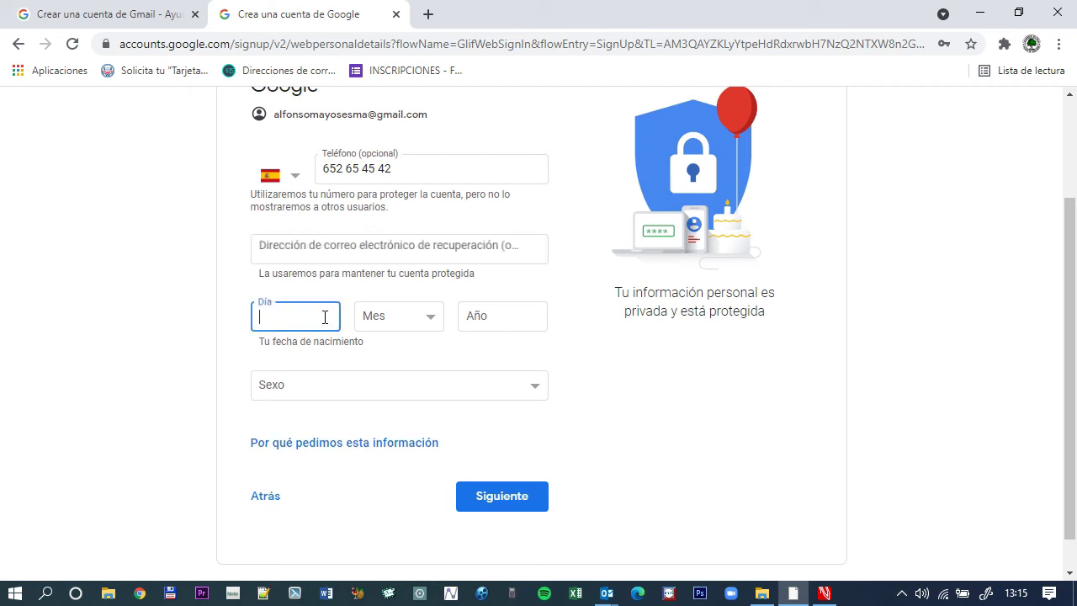
type("01")
key("Tab")
key("Tab")
left_click(402, 315)
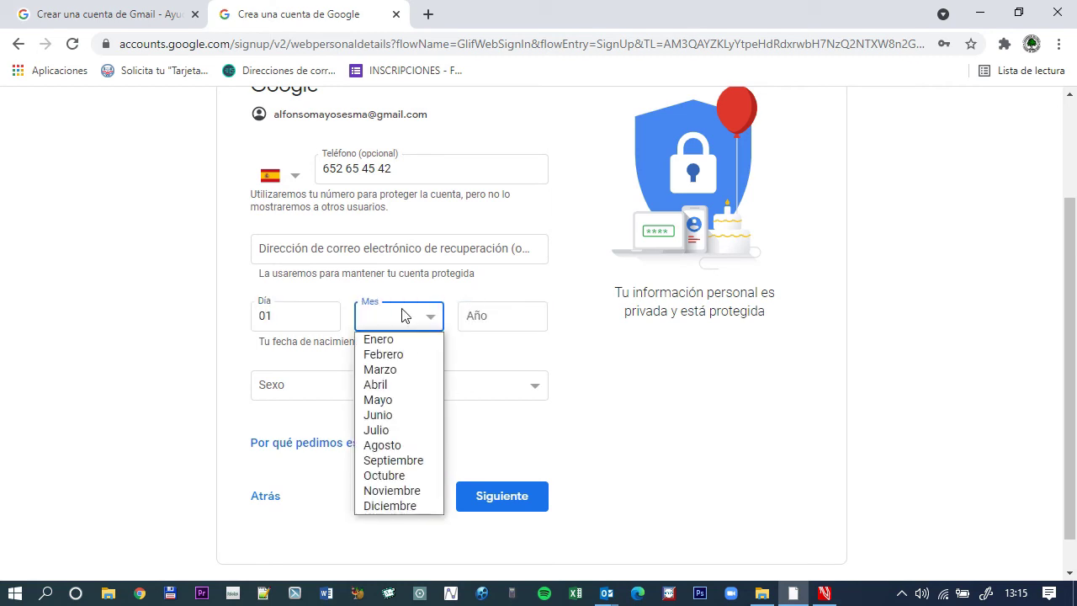
left_click(388, 354)
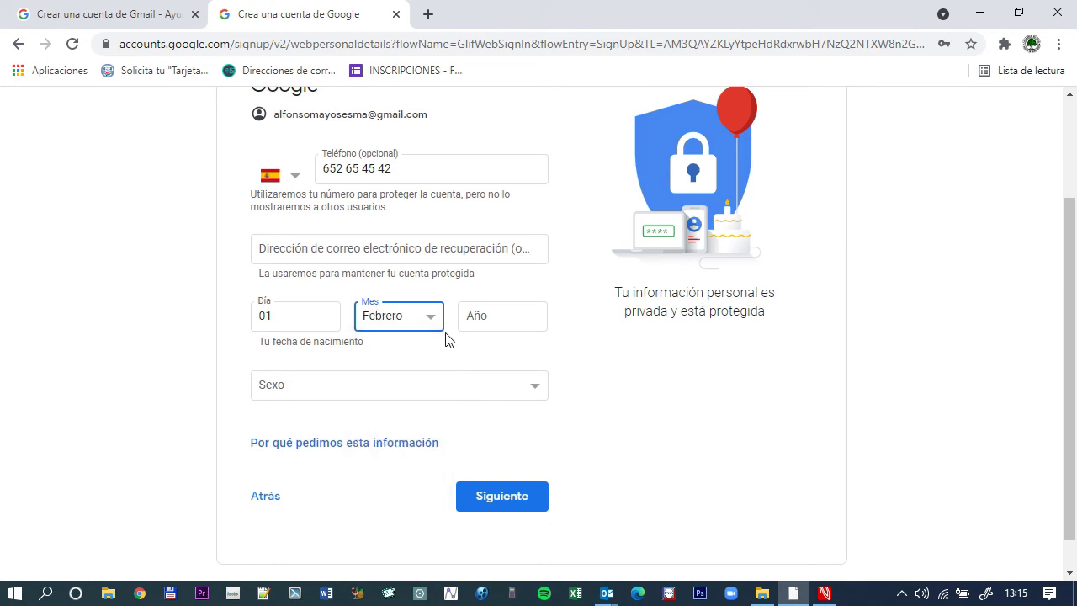
left_click(496, 315)
type("2000")
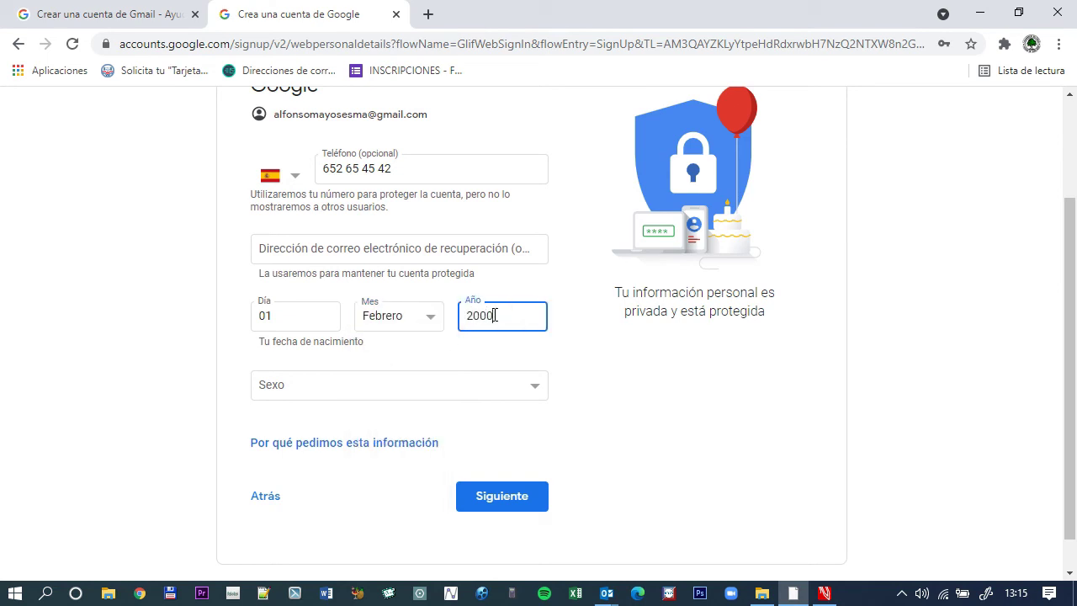
left_click(508, 384)
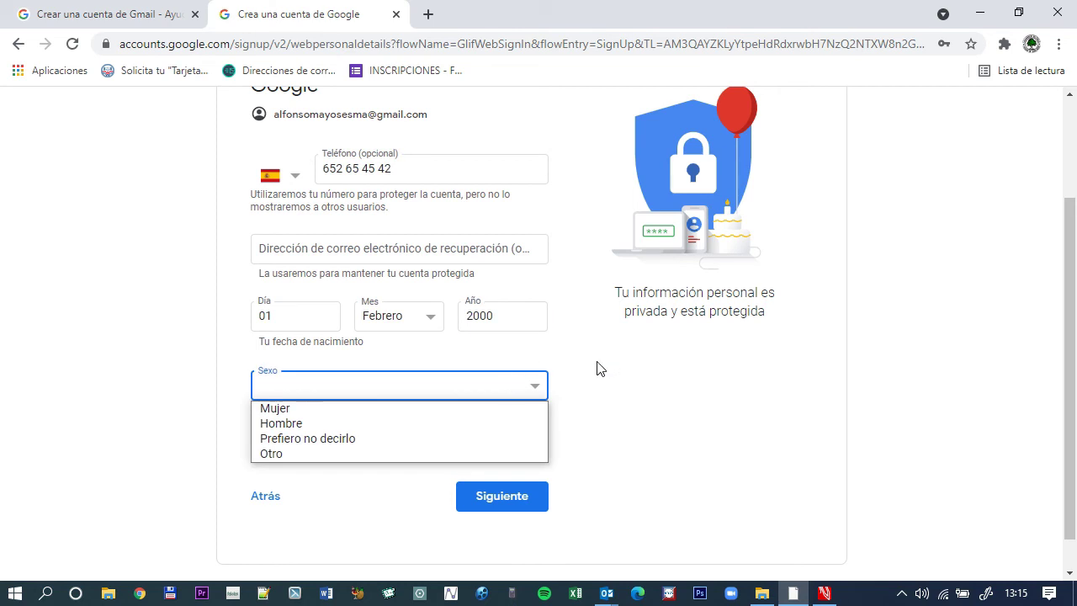
left_click(344, 438)
scroll(632, 392, "down", 1)
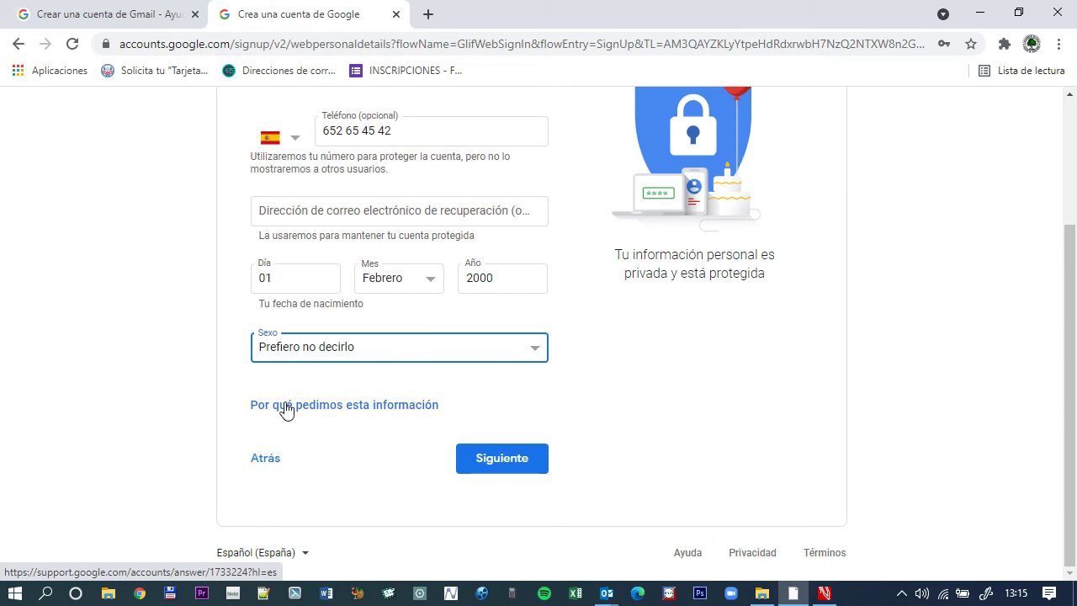
Open the 'Por qué pedimos esta información' link in a new tab from its context menu.
right_click(371, 413)
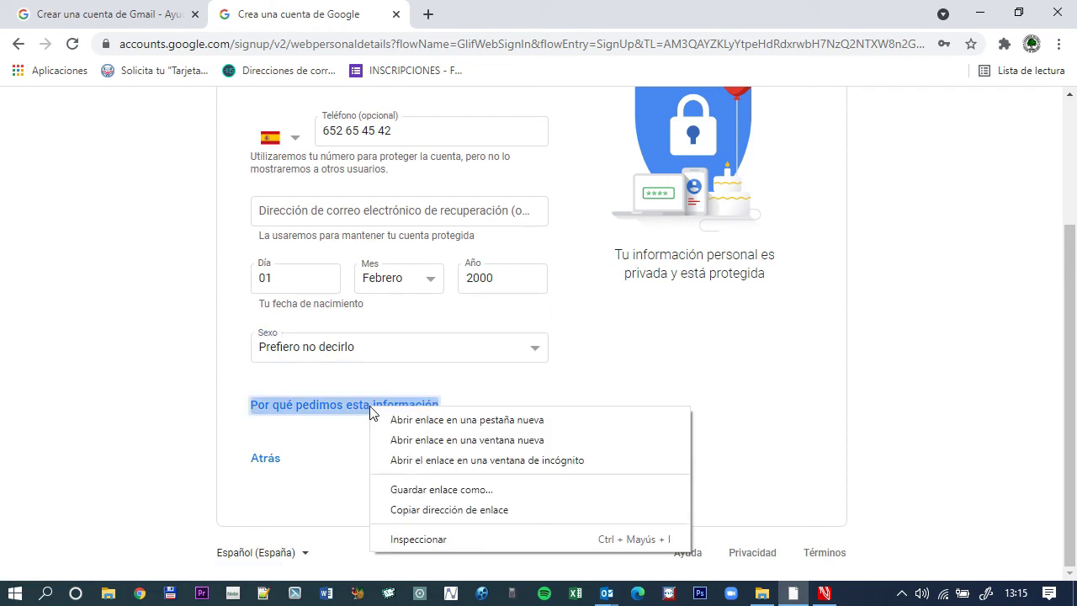
left_click(435, 419)
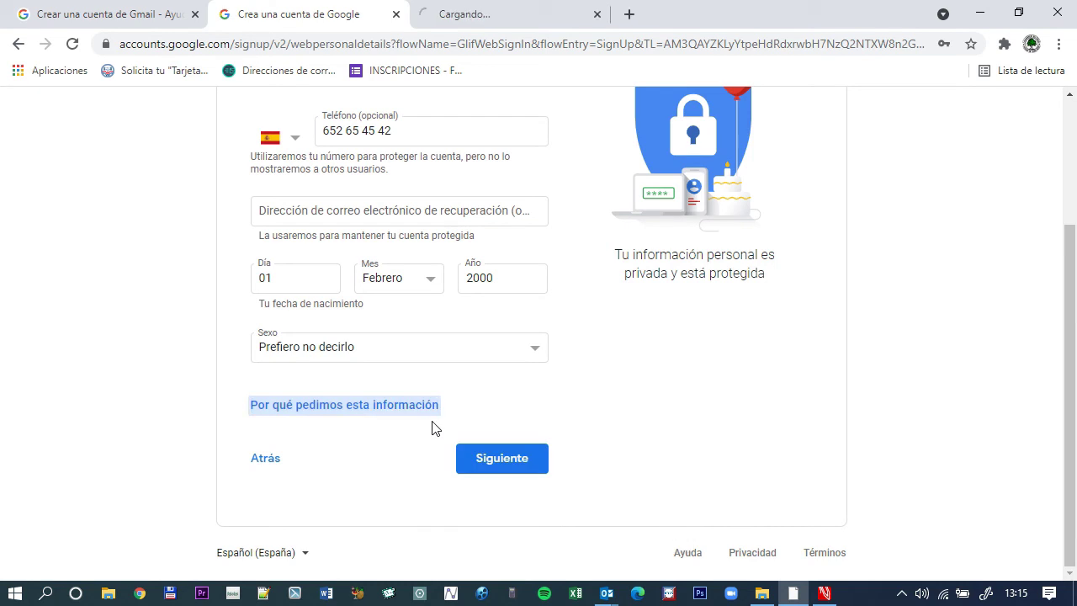
left_click(509, 19)
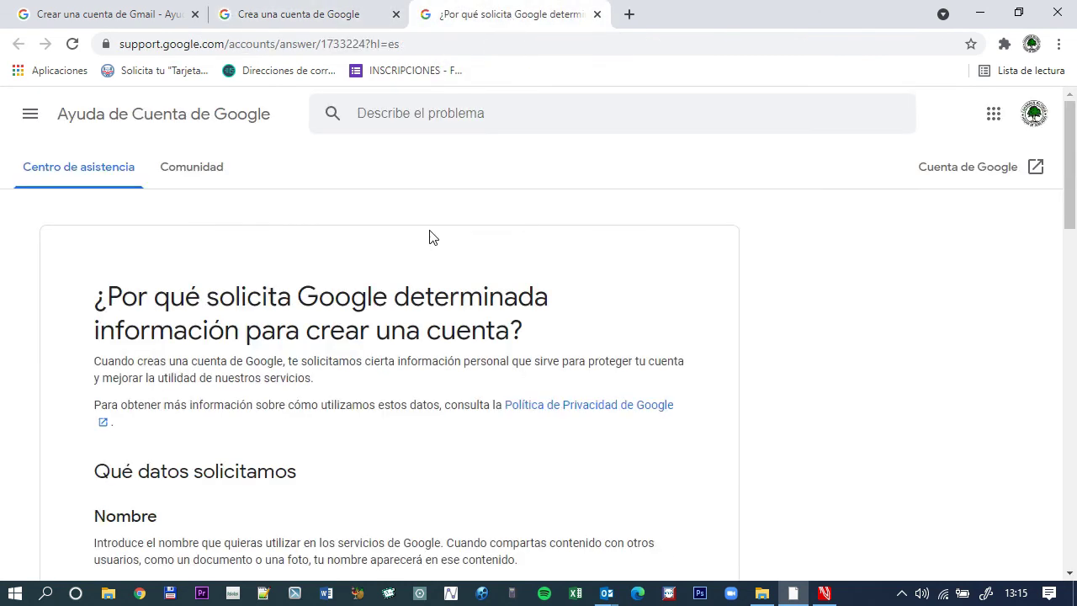
scroll(430, 235, "down", 3)
scroll(378, 257, "down", 7)
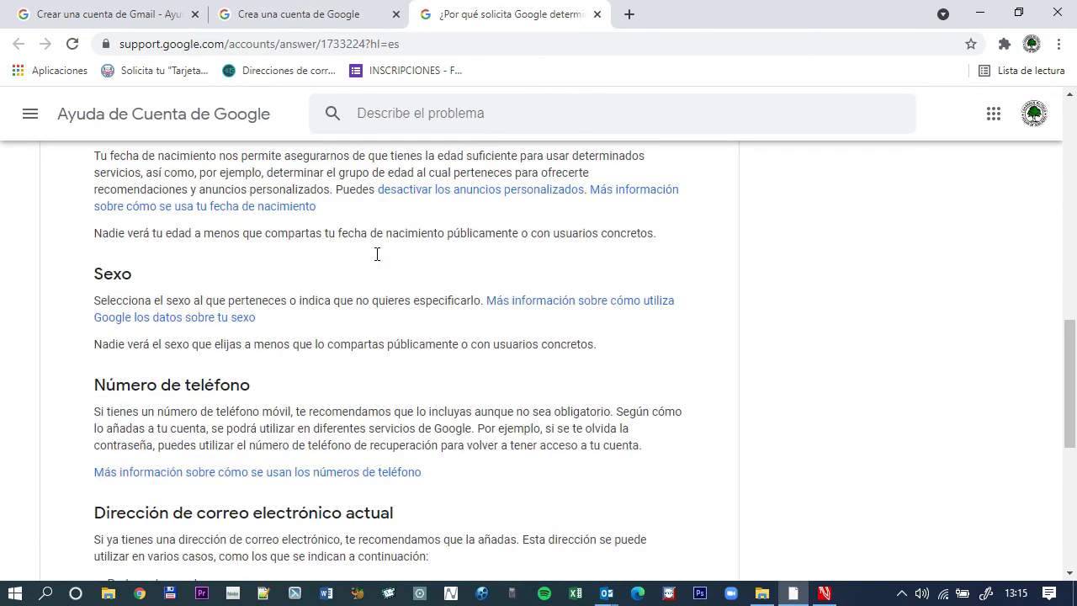
scroll(378, 257, "down", 3)
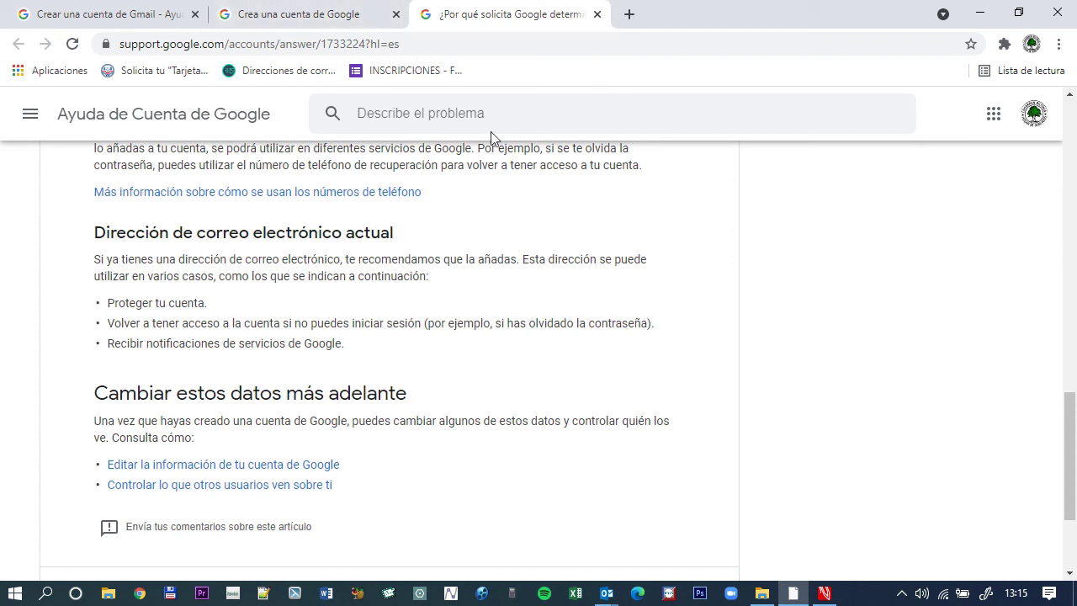
left_click(308, 22)
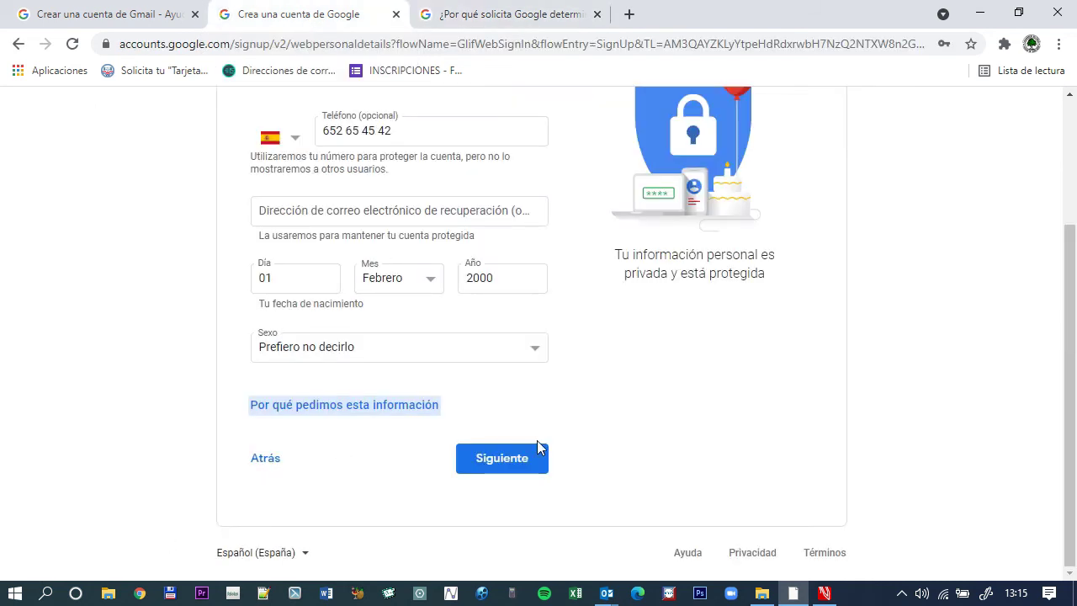
Submit the personal details, refuse Chrome's password saving with Nunca, and choose Ahora no for phone verification.
left_click(509, 461)
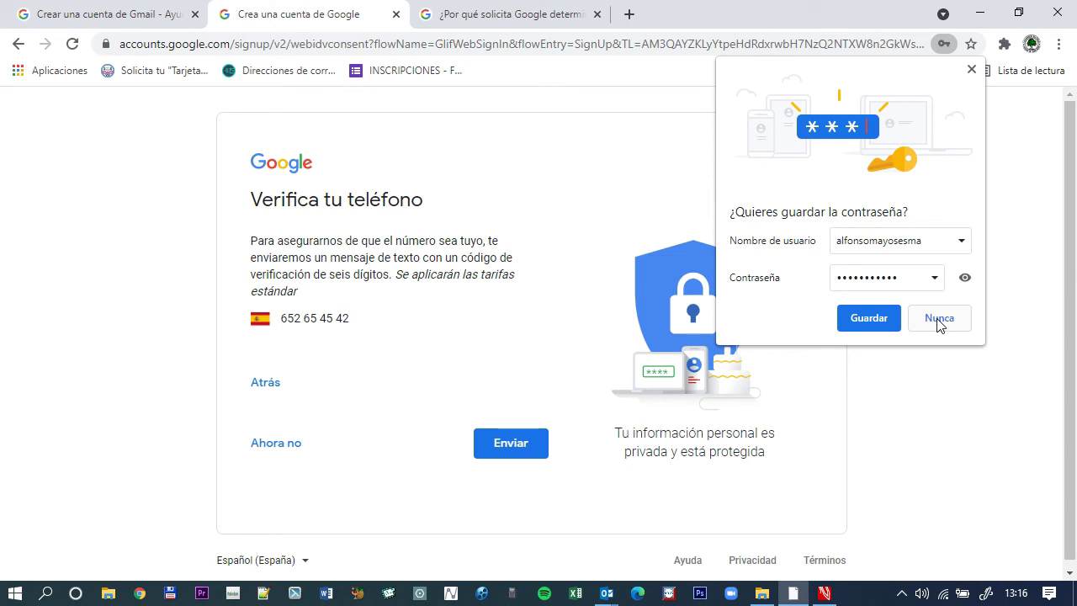
left_click(939, 320)
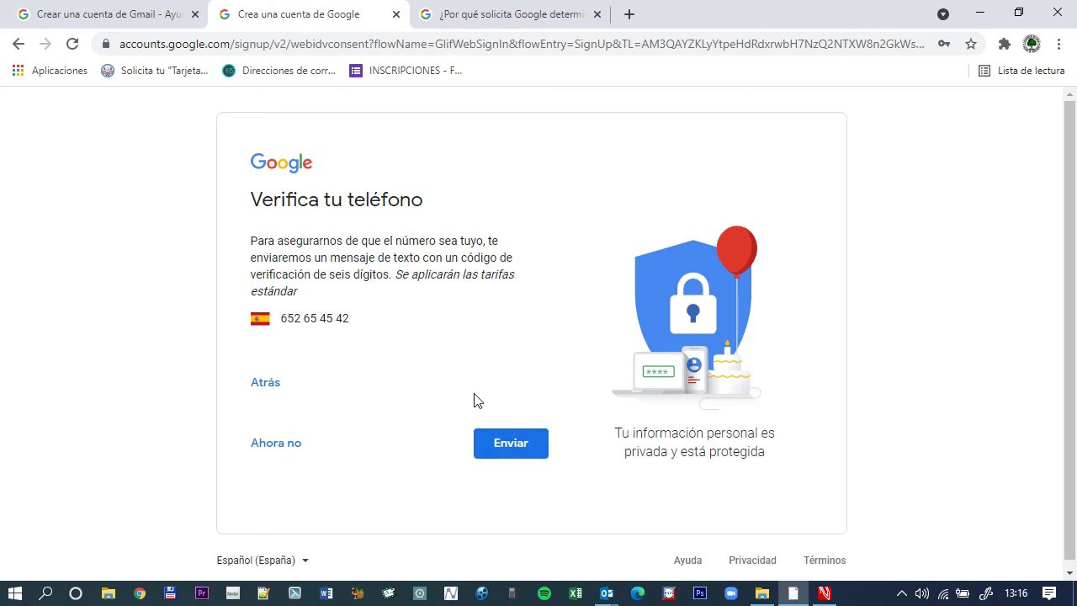
scroll(473, 404, "down", 1)
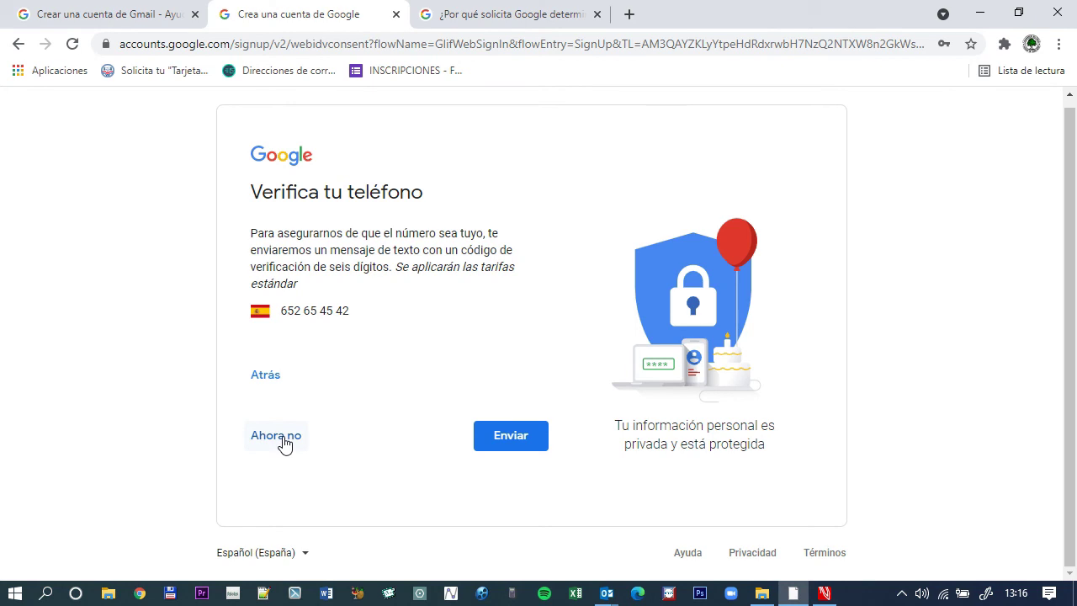
left_click(284, 445)
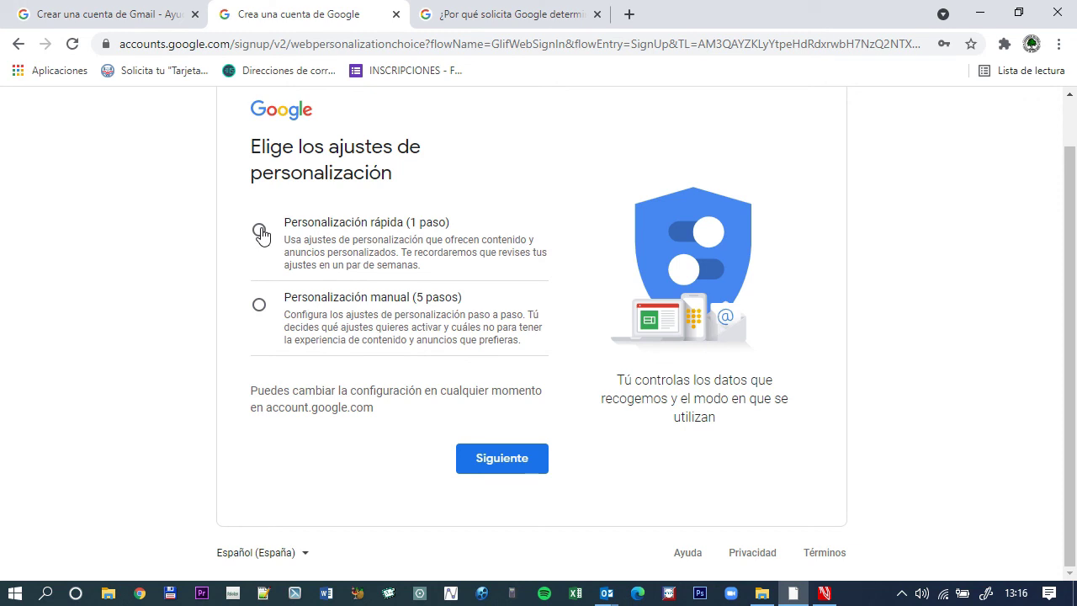
Compare the options, settle on Personalización rápida (1 paso), and continue with Siguiente.
left_click(258, 234)
left_click(258, 308)
left_click(259, 235)
left_click(258, 308)
left_click(259, 230)
left_click(258, 303)
left_click(260, 233)
left_click(502, 467)
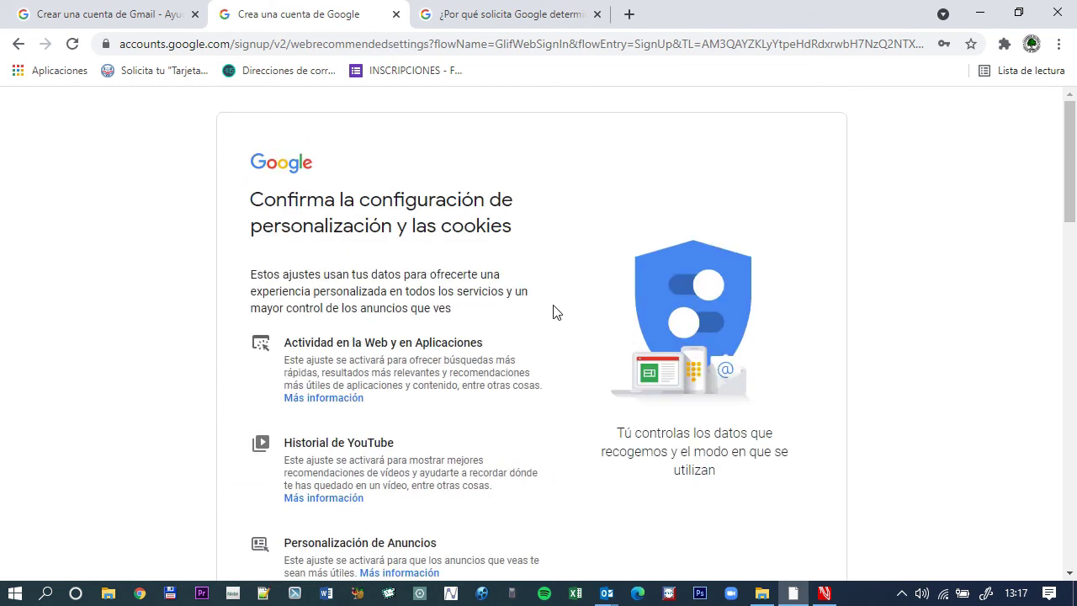
Review the personalisation and cookie settings page and confirm it.
scroll(503, 331, "down", 2)
scroll(502, 330, "down", 2)
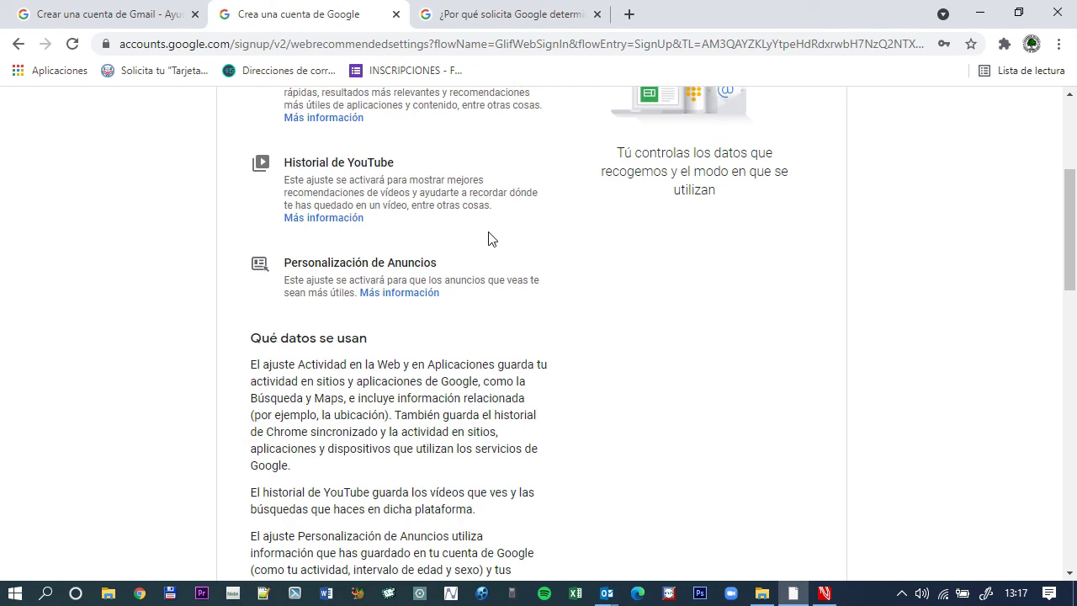
scroll(487, 211, "down", 4)
scroll(480, 223, "down", 8)
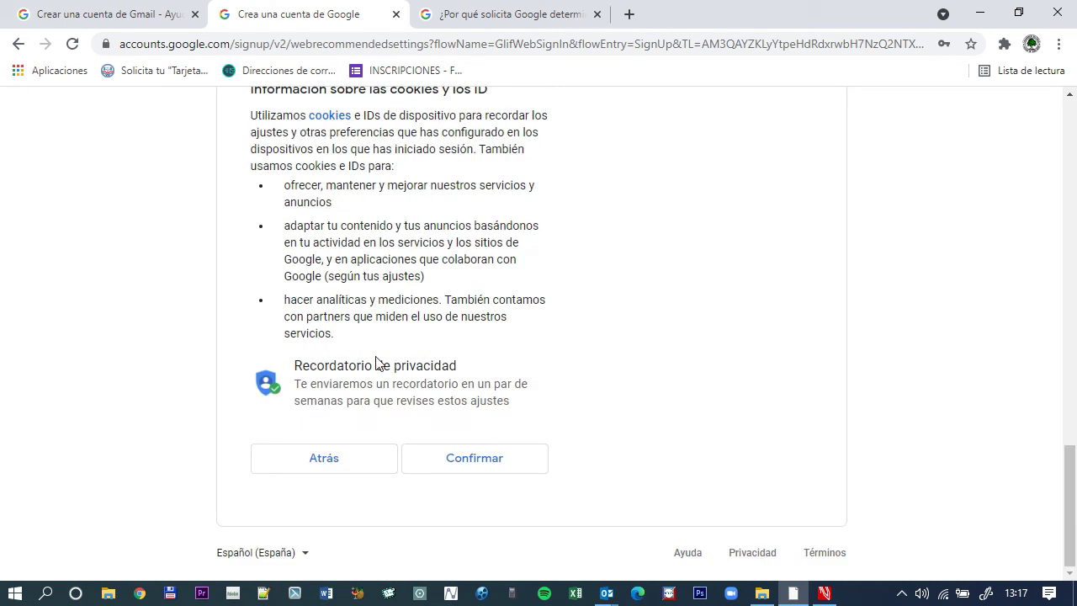
scroll(595, 429, "up", 7)
scroll(594, 428, "down", 7)
scroll(486, 464, "up", 7)
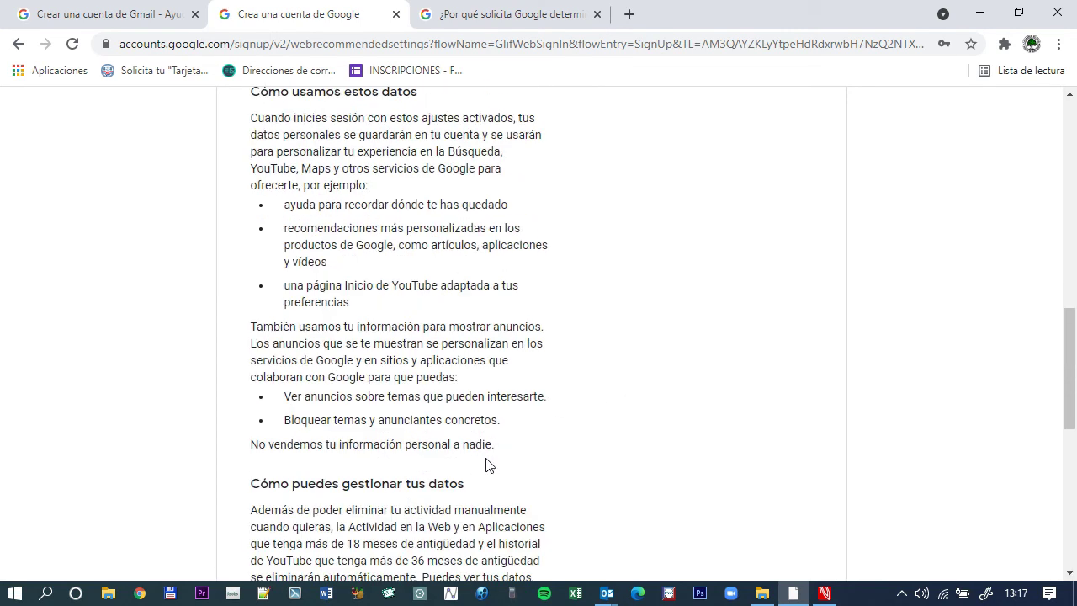
scroll(488, 466, "up", 4)
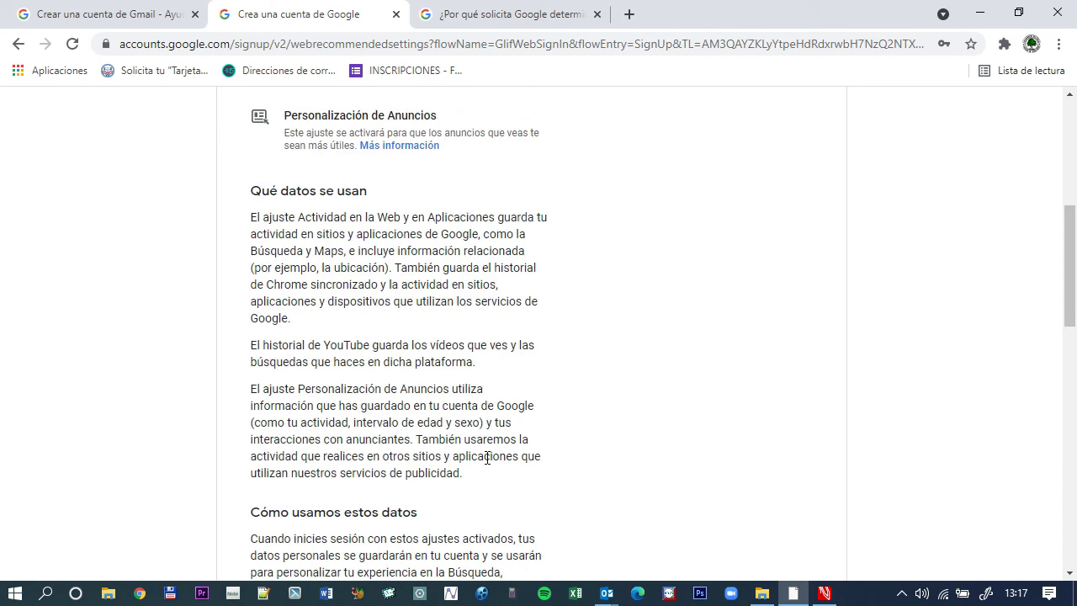
scroll(486, 458, "down", 10)
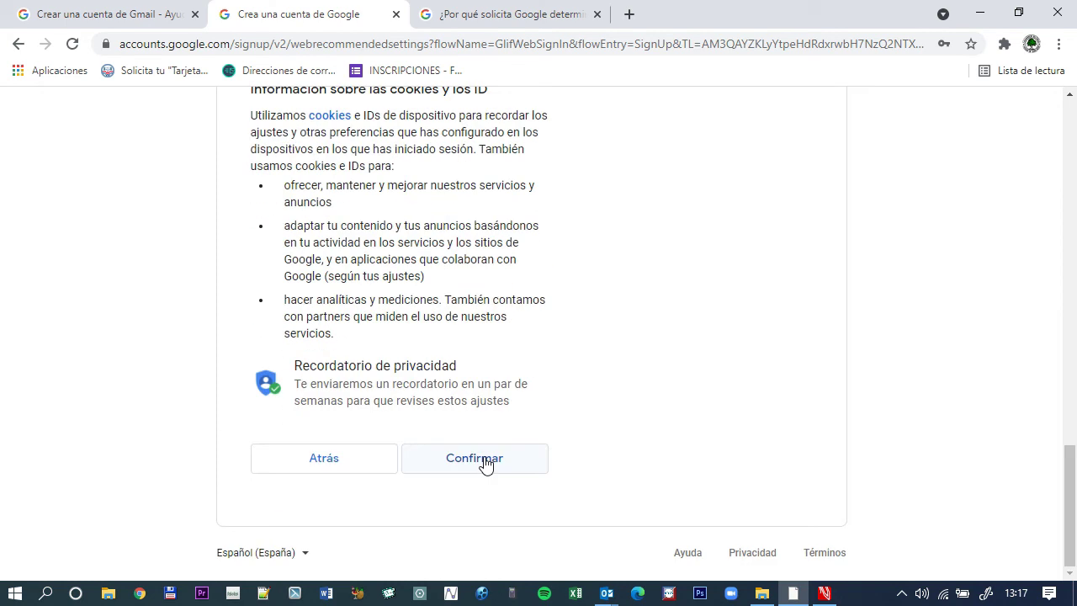
left_click(485, 463)
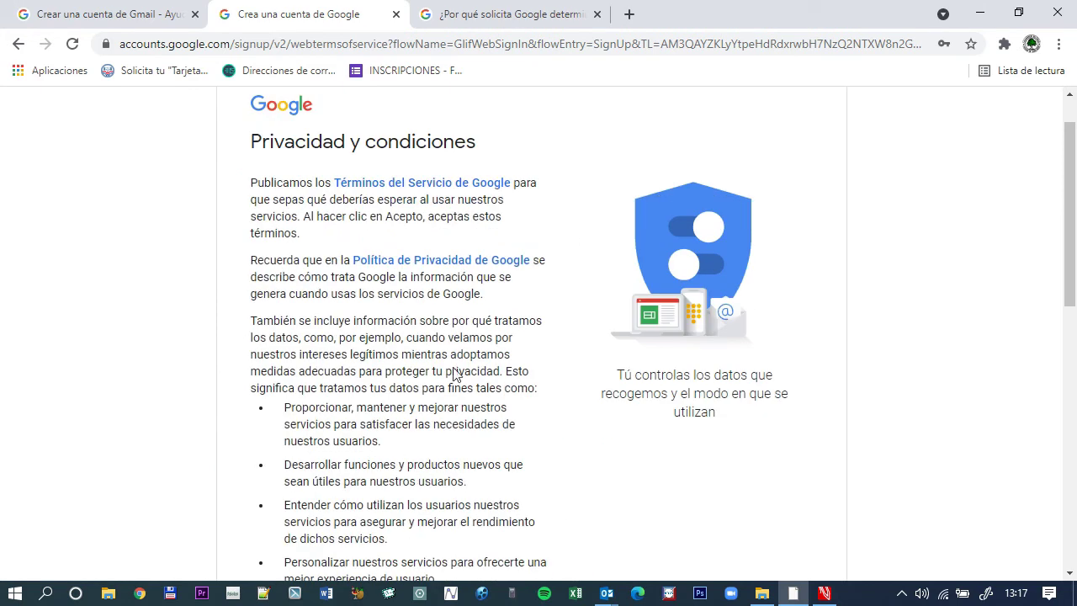
Accept the 'Privacidad y condiciones' terms with Acepto to create the account.
scroll(452, 353, "down", 4)
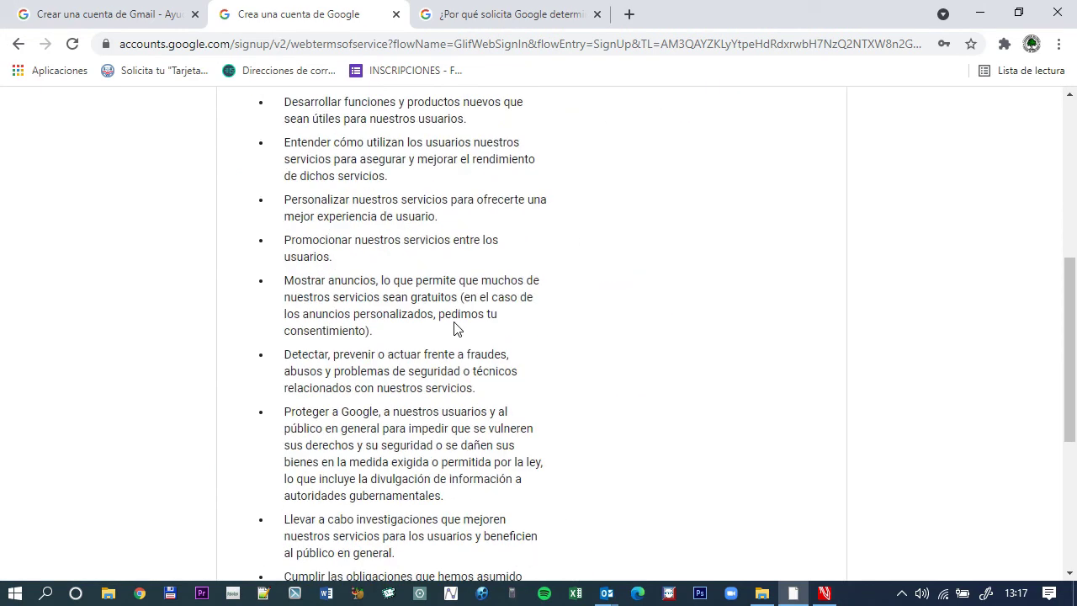
scroll(454, 328, "down", 4)
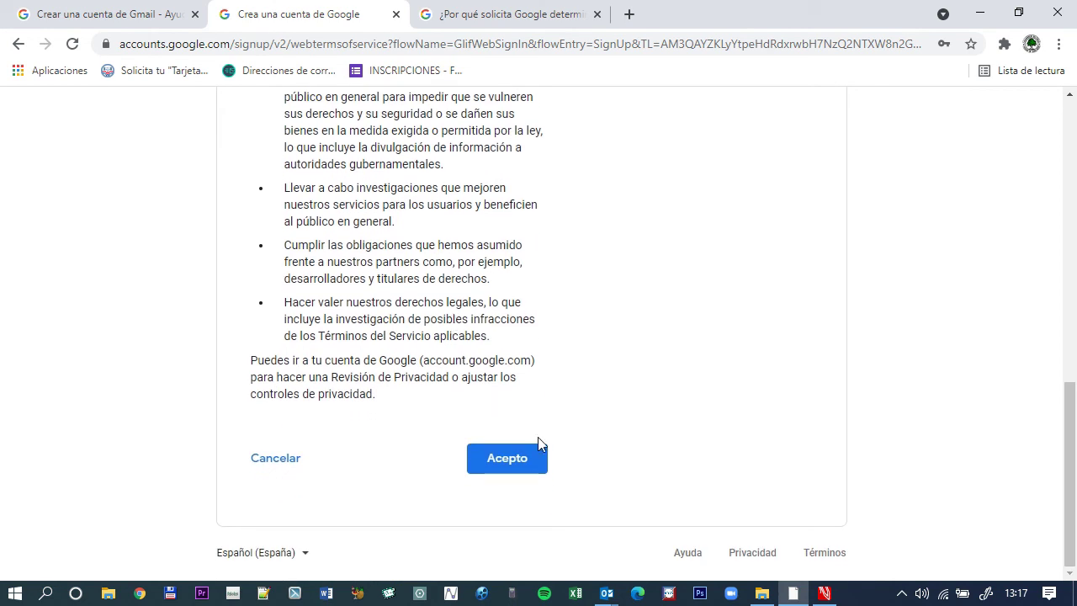
left_click(508, 460)
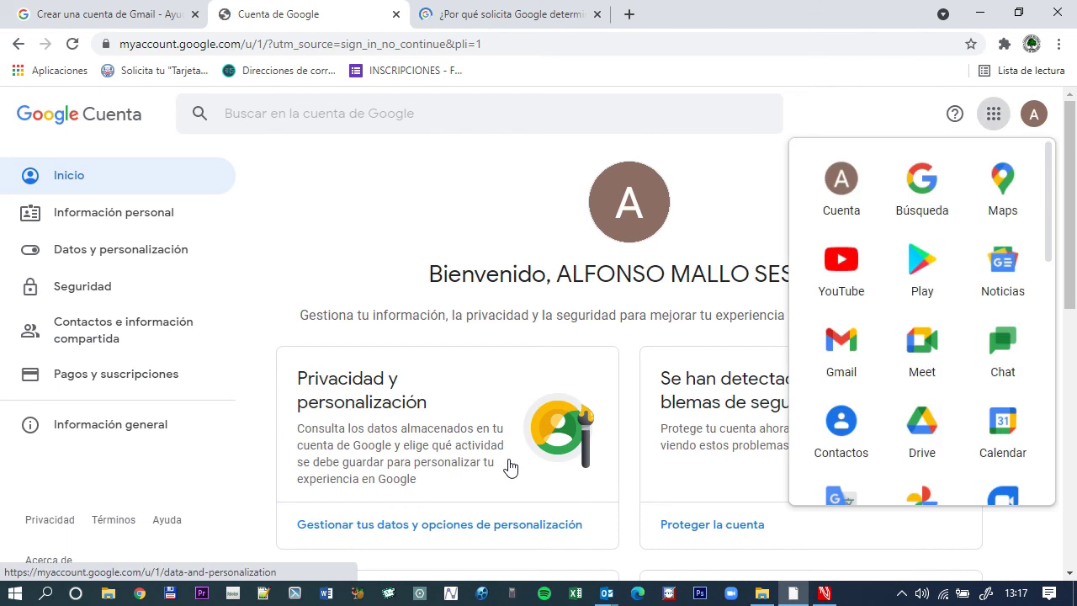
Close the Google apps list and scroll through the new account's Google Account home page.
left_click(401, 208)
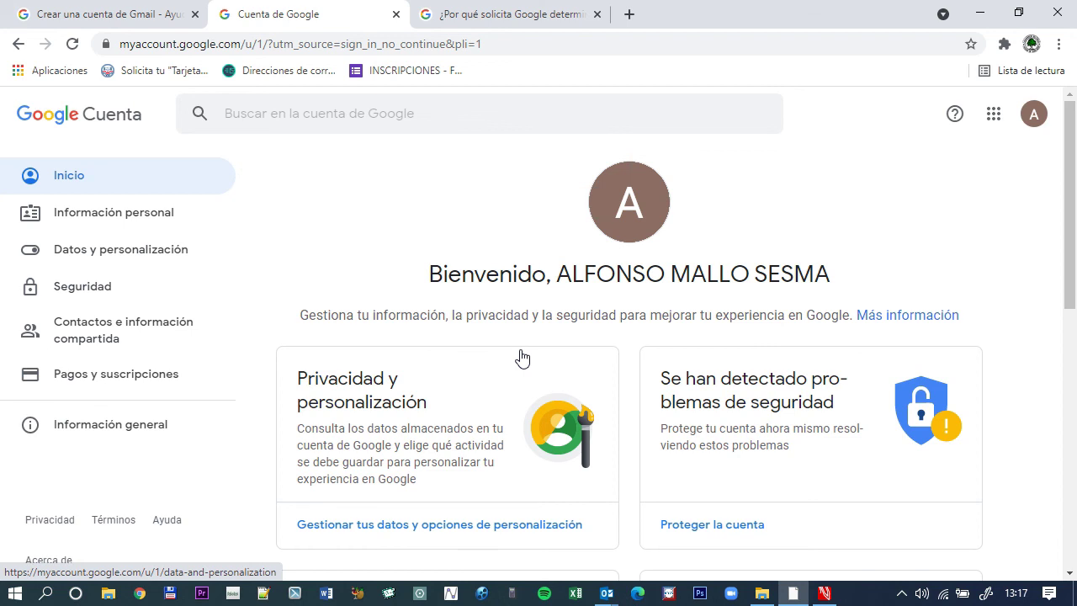
scroll(519, 351, "down", 4)
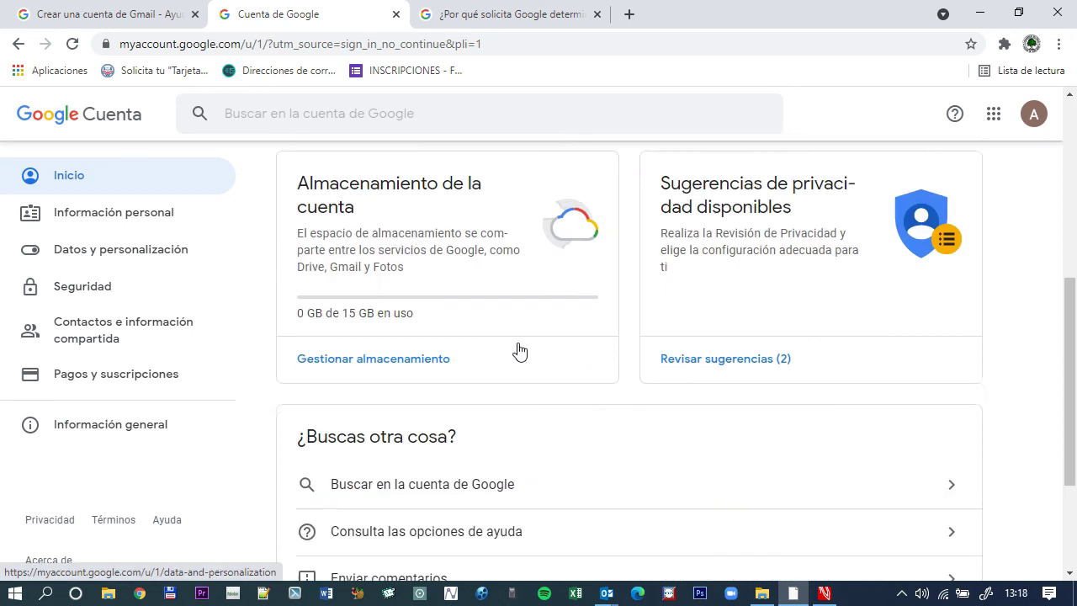
scroll(519, 350, "up", 4)
scroll(519, 351, "down", 8)
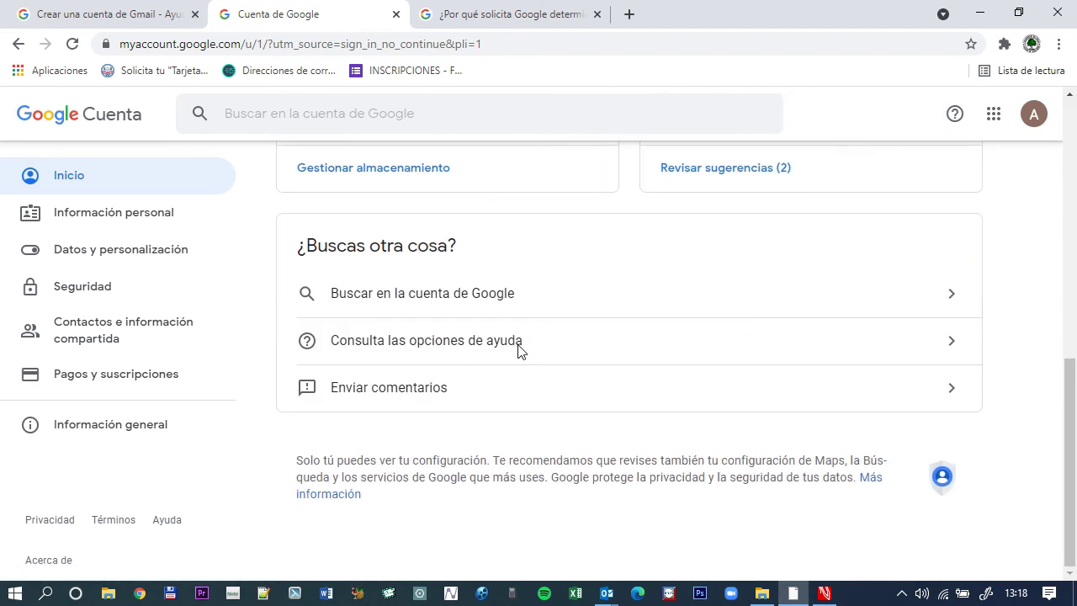
scroll(519, 350, "up", 8)
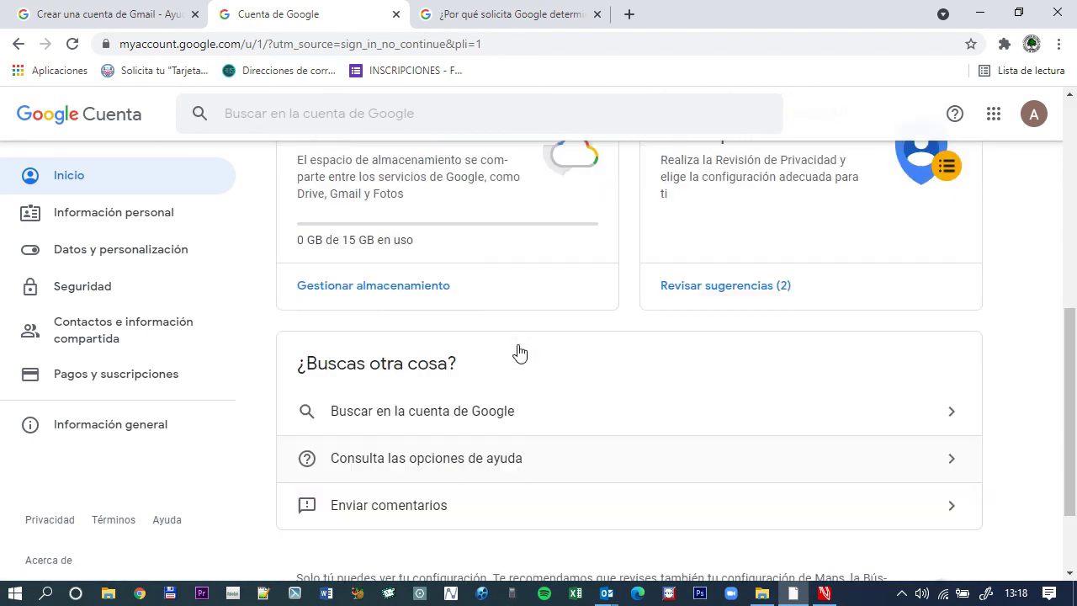
scroll(519, 350, "down", 2)
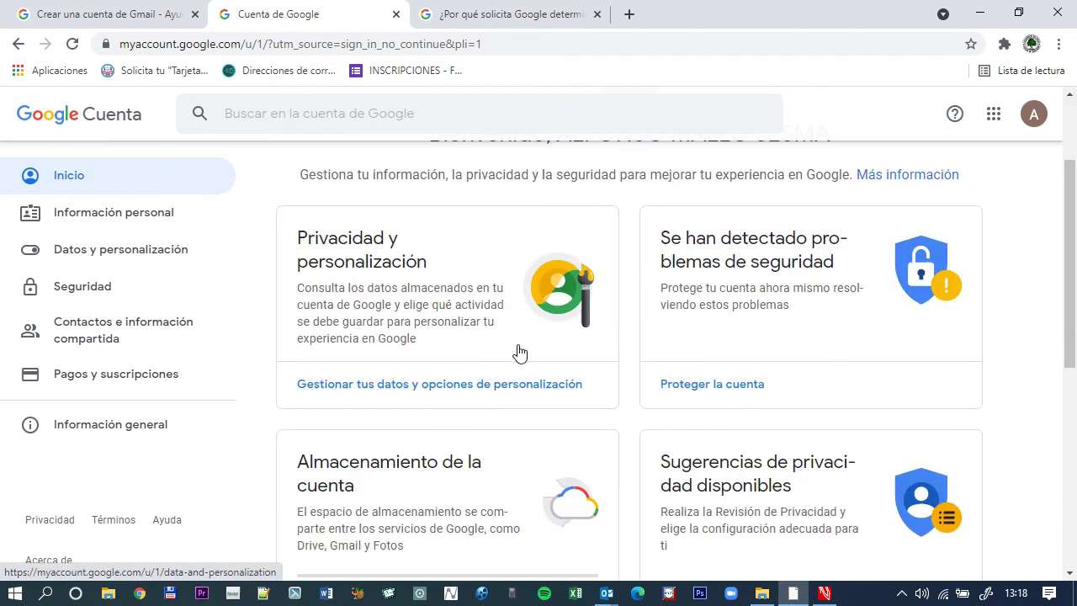
scroll(519, 350, "up", 2)
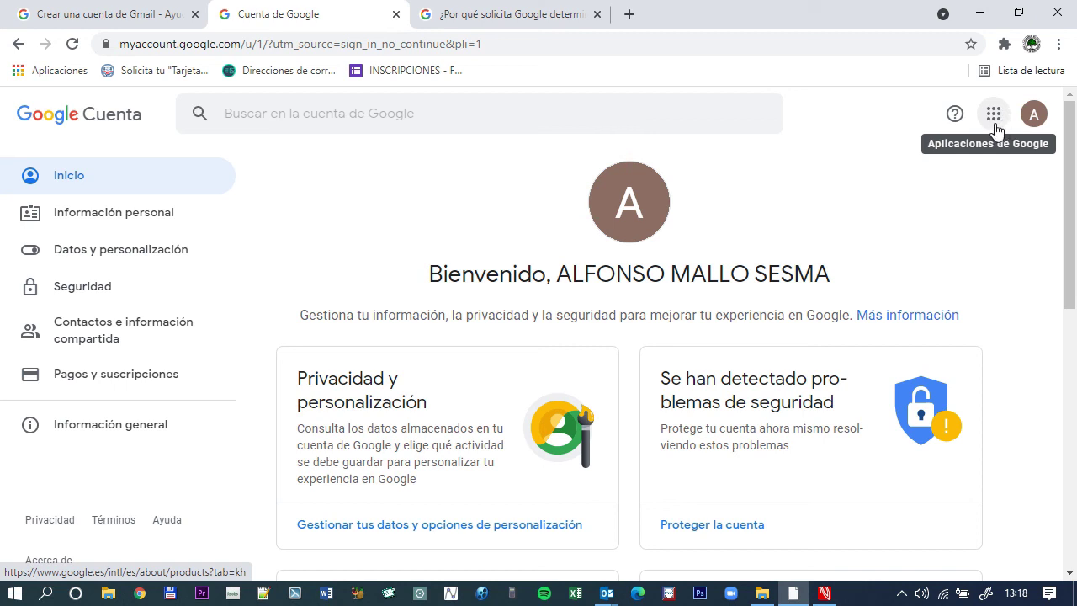
Bring up the Google apps panel and scroll it to find Gmail.
left_click(994, 122)
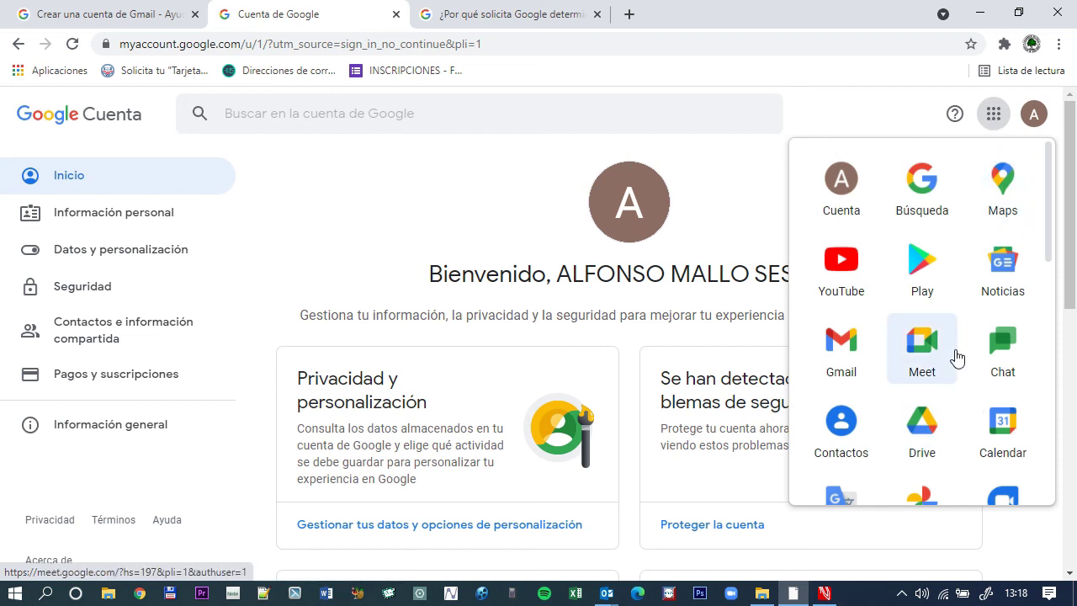
scroll(957, 358, "down", 5)
scroll(958, 357, "down", 3)
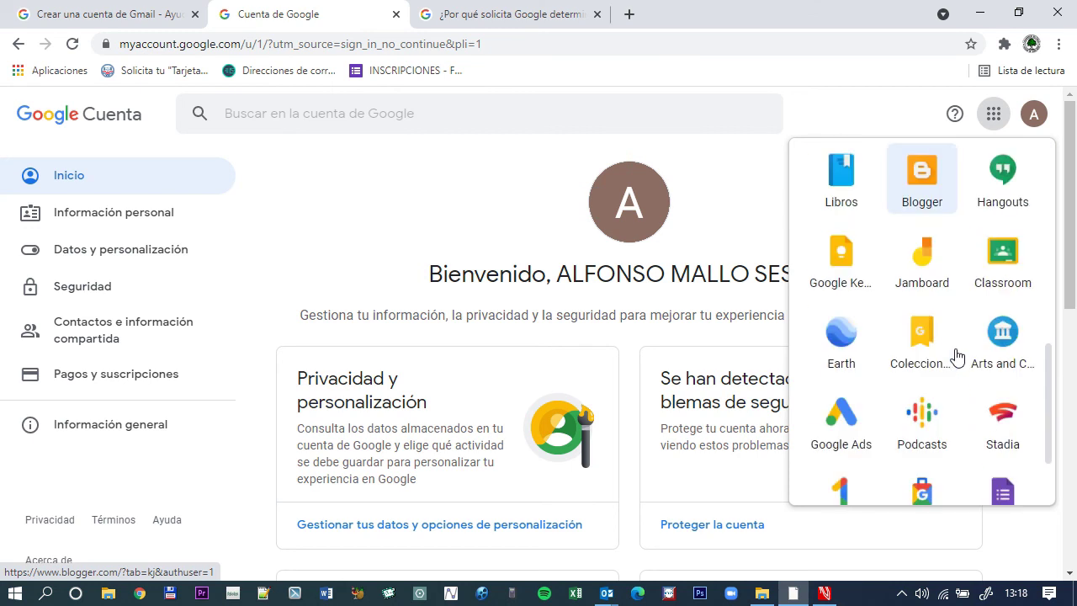
scroll(957, 354, "up", 8)
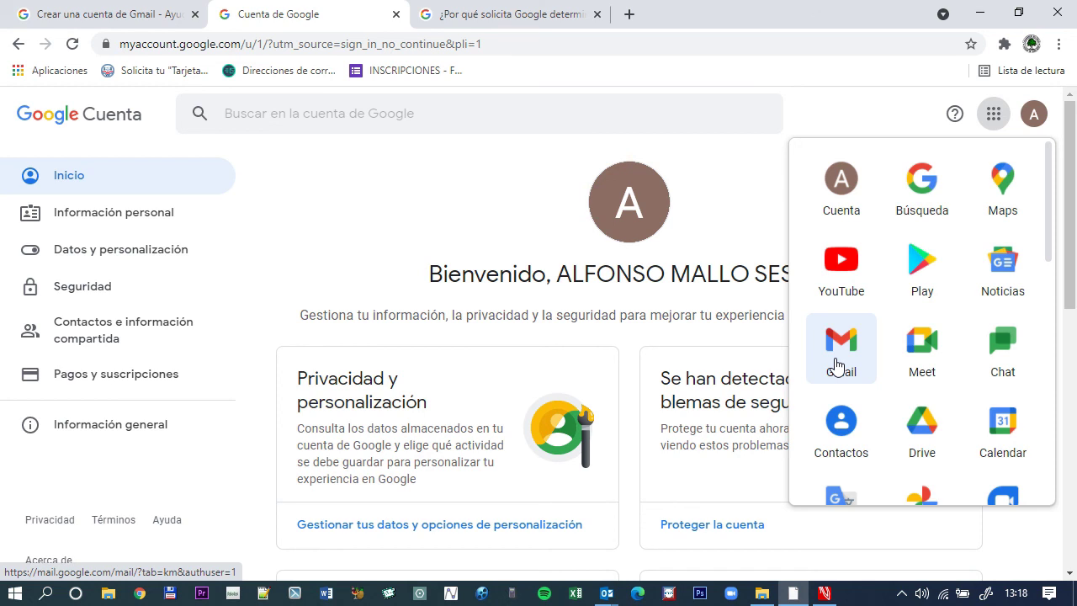
Open Gmail and keep its smart features on ('Continuar con las funciones inteligentes').
left_click(837, 366)
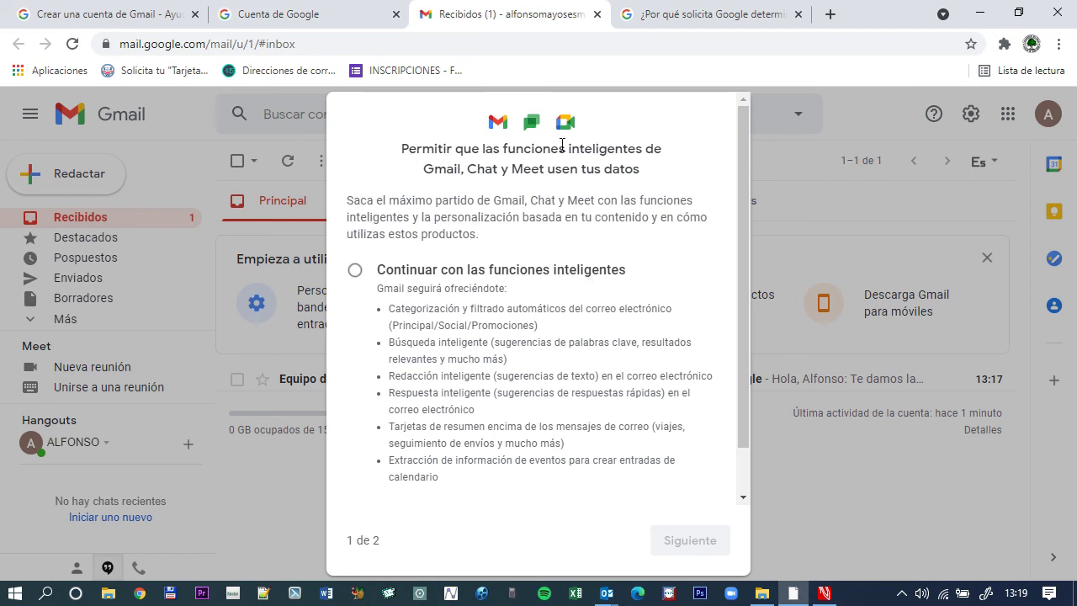
scroll(572, 197, "down", 1)
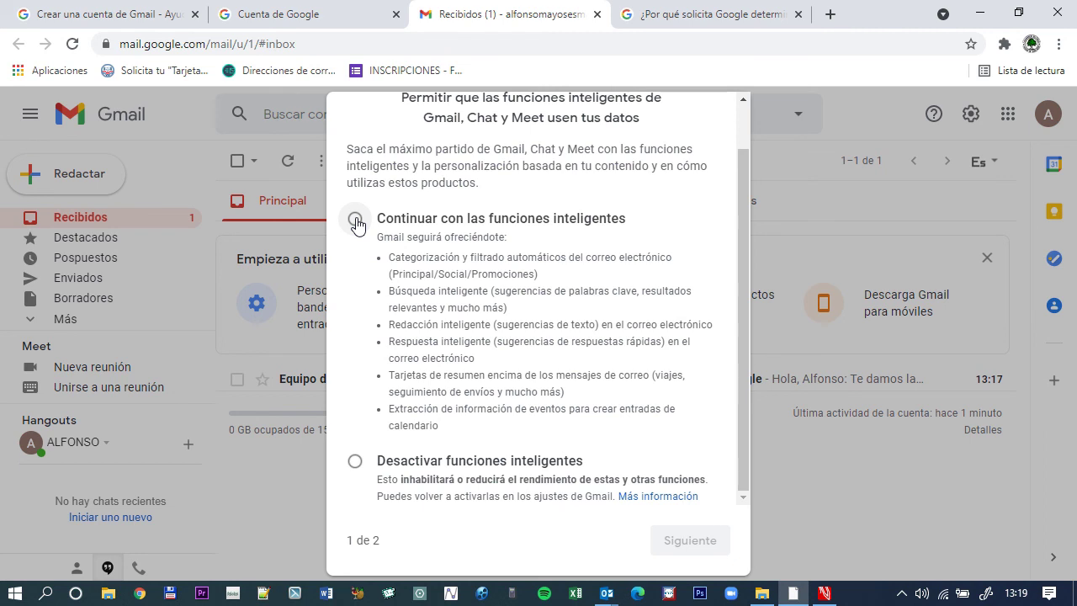
left_click(355, 219)
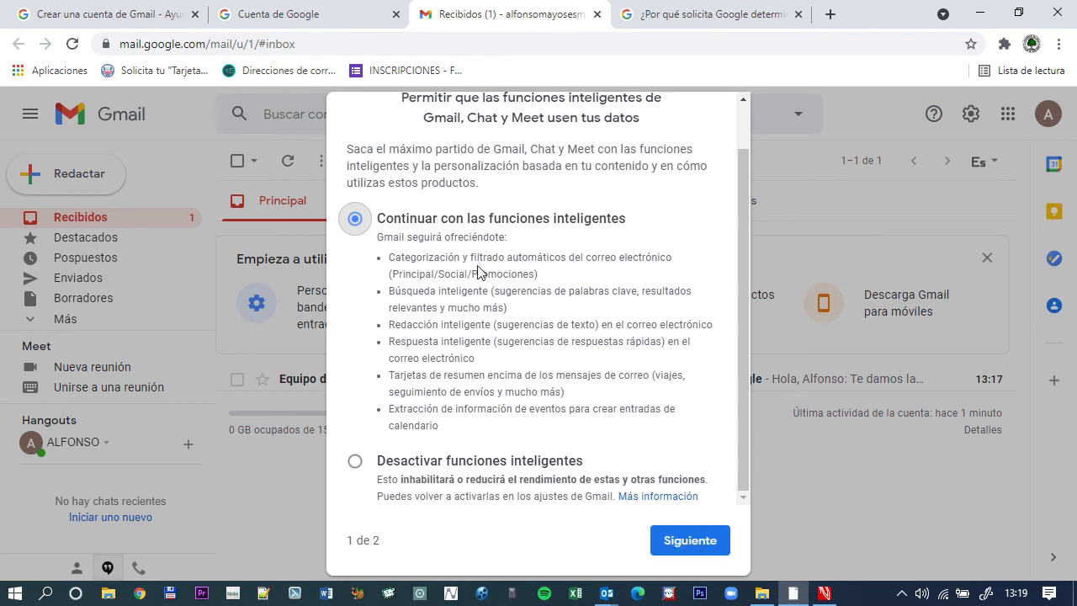
left_click(693, 543)
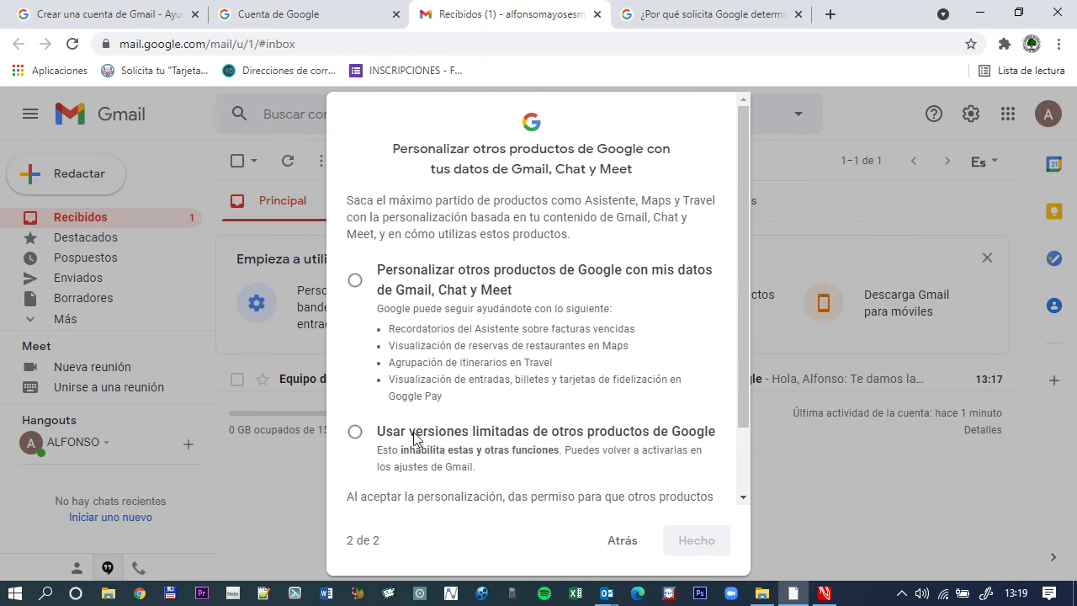
Choose 'Usar versiones limitadas' for other Google products and confirm 'Desactivar funciones'.
left_click(356, 433)
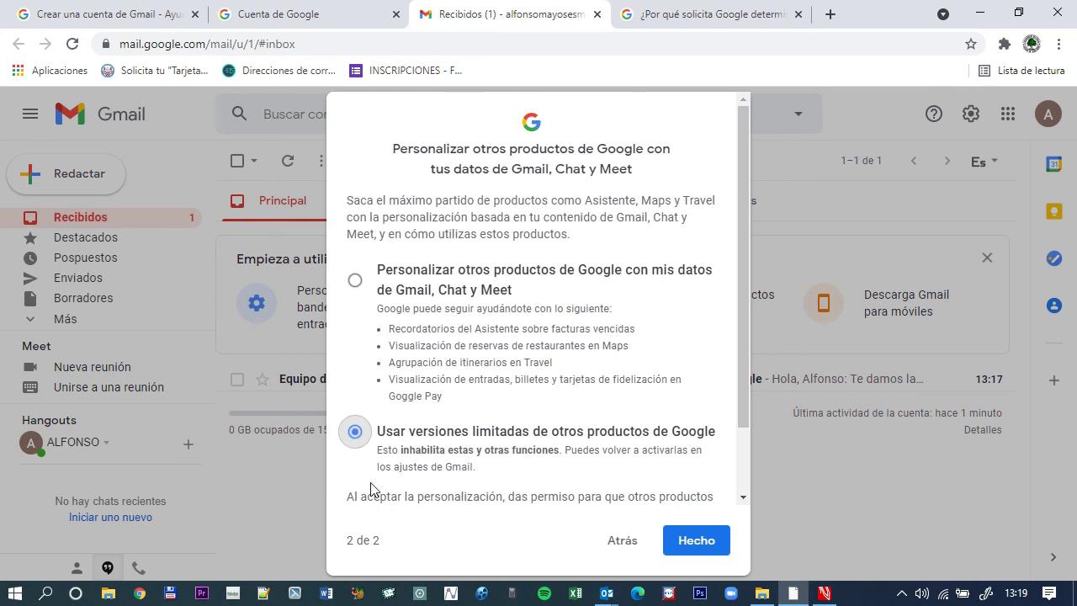
left_click(711, 544)
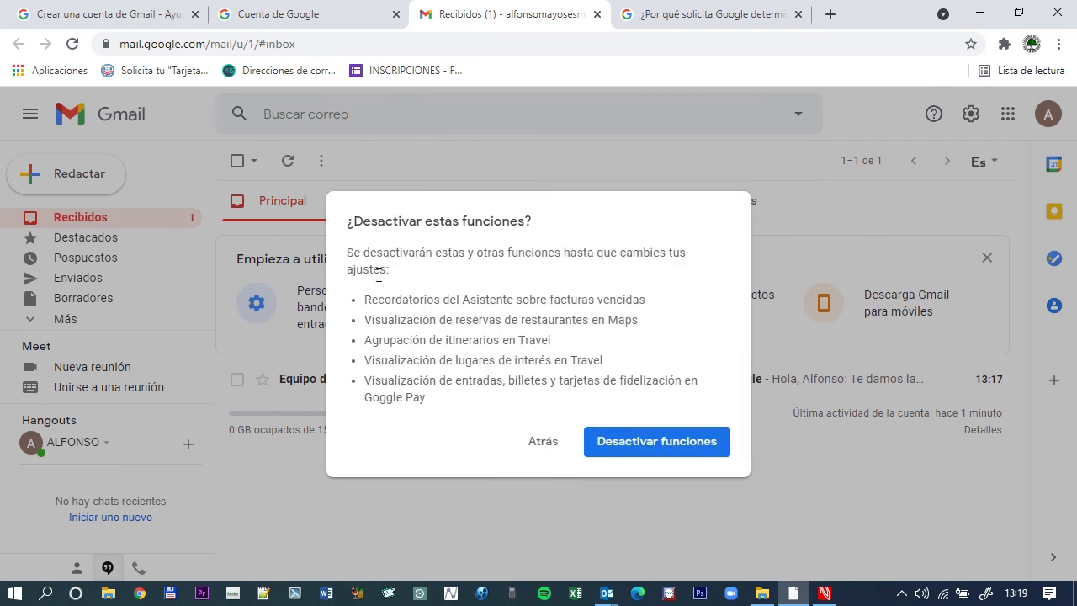
left_click(675, 449)
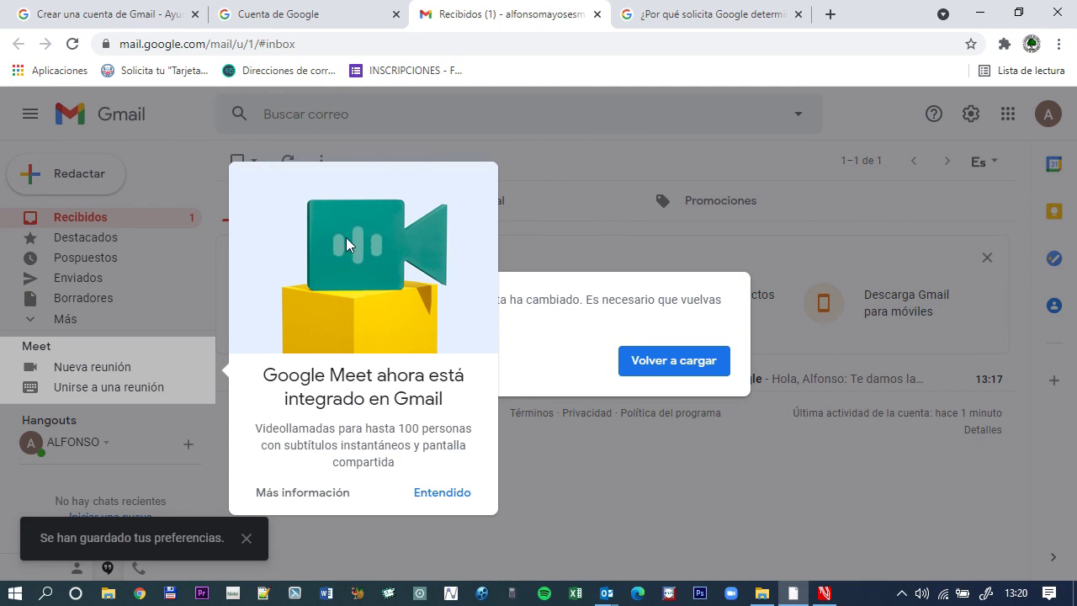
Dismiss the Google Meet popup with Entendido and reload Gmail via 'Volver a cargar'.
left_click(450, 503)
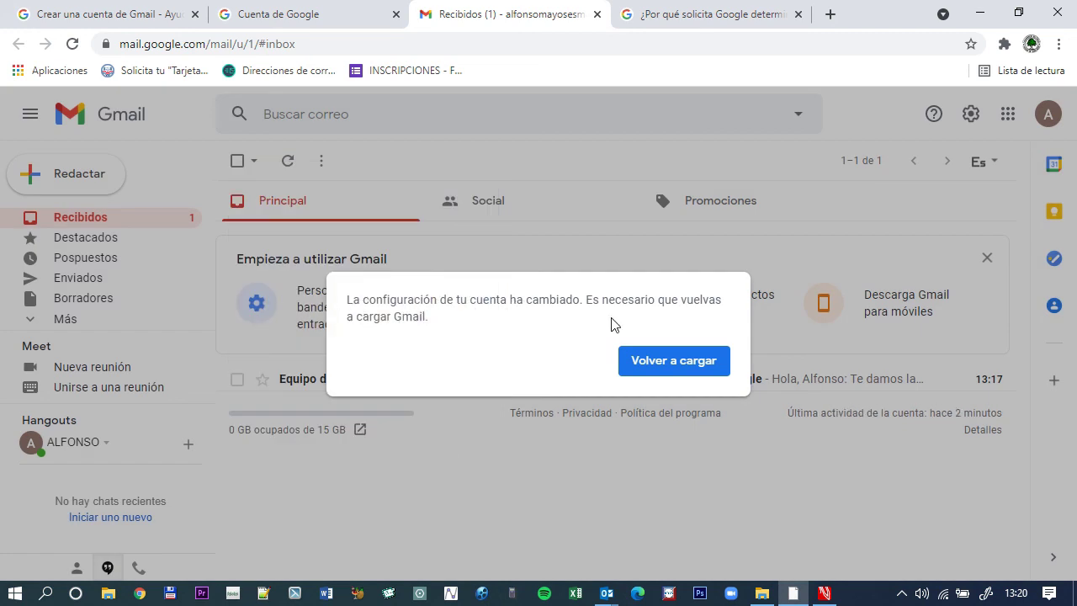
left_click(682, 365)
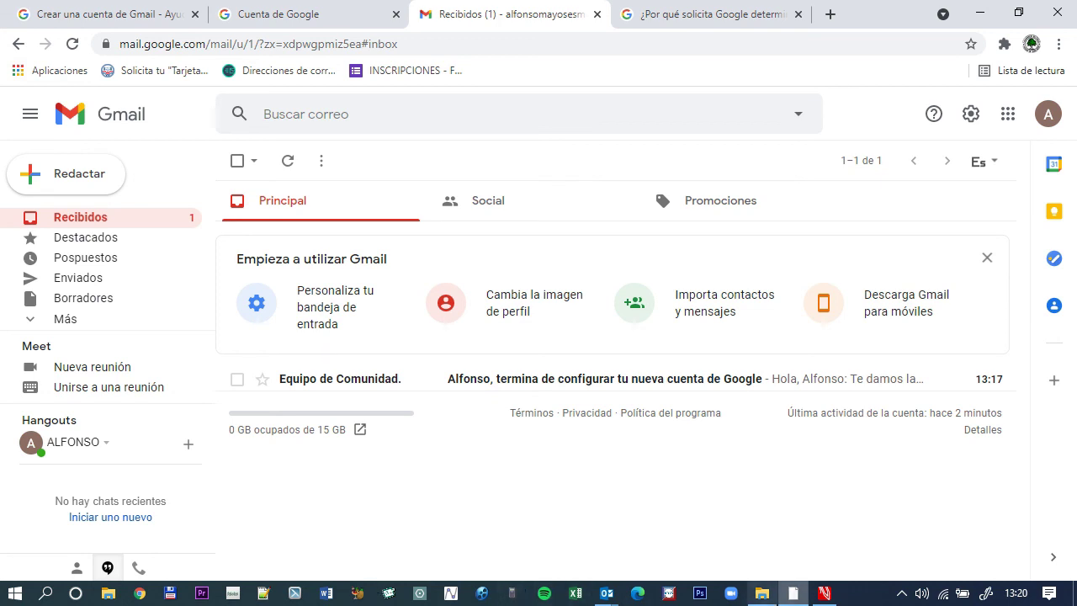
Scroll the course PDF in PDF Annotator back to its table of contents, then minimize it.
left_click(824, 593)
scroll(580, 336, "up", 15)
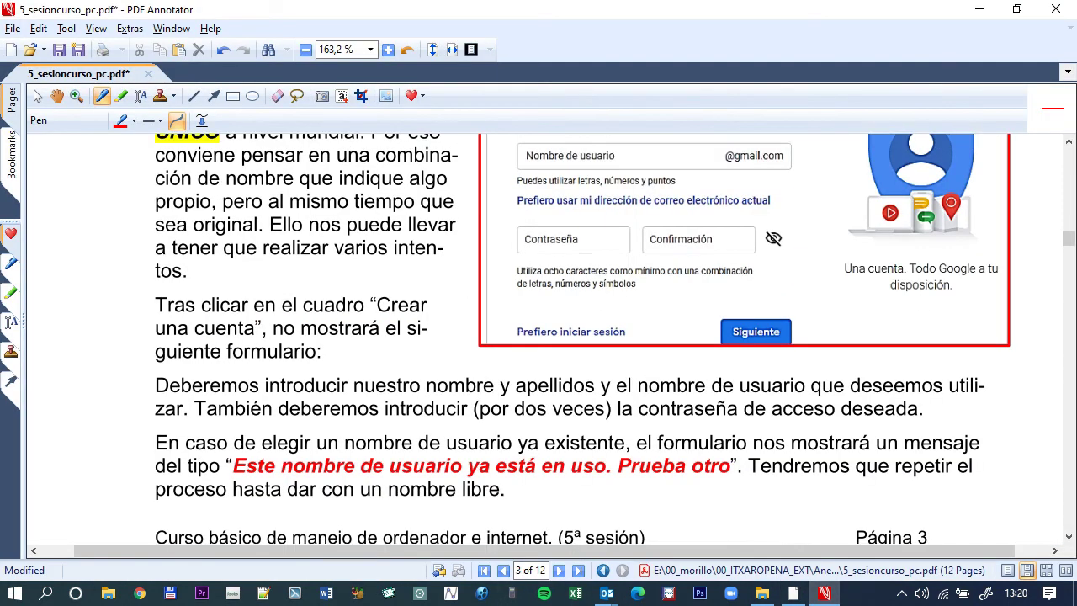
scroll(545, 336, "up", 8)
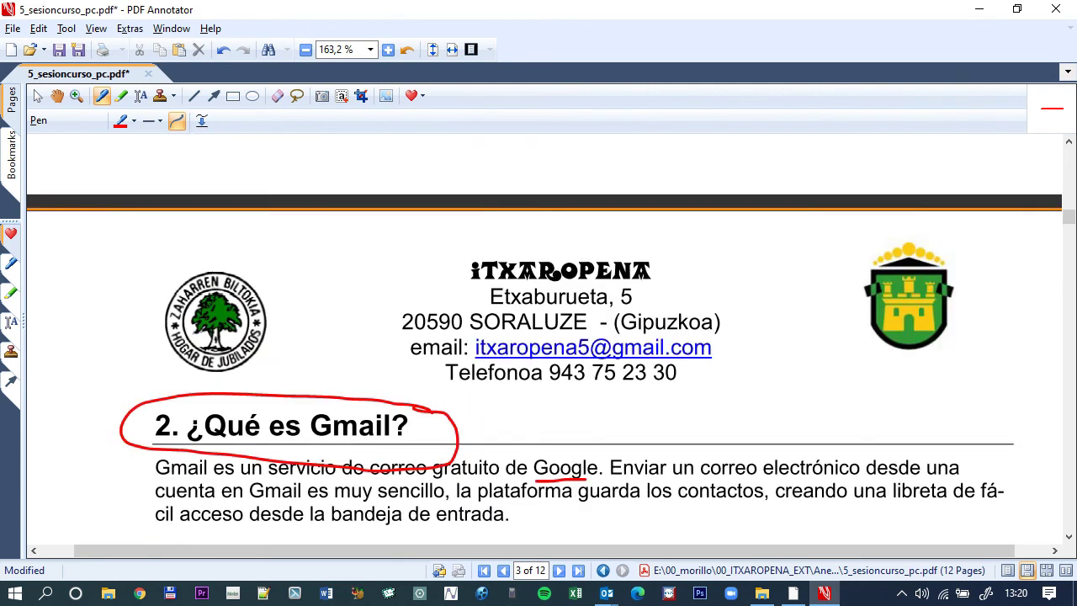
left_click_drag(1068, 213, 1069, 167)
scroll(380, 284, "up", 1)
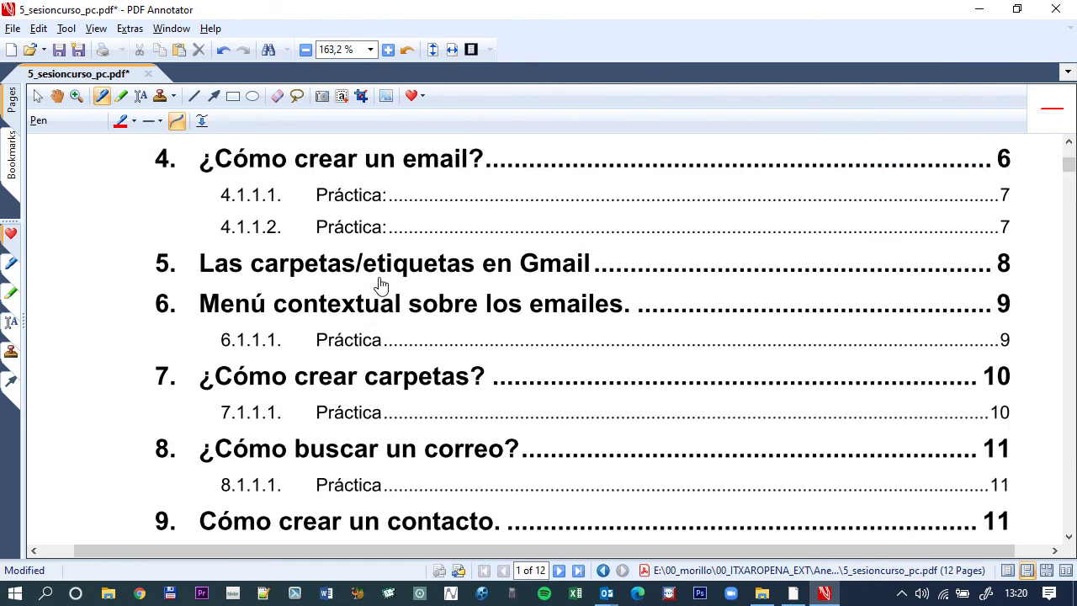
scroll(568, 341, "down", 2)
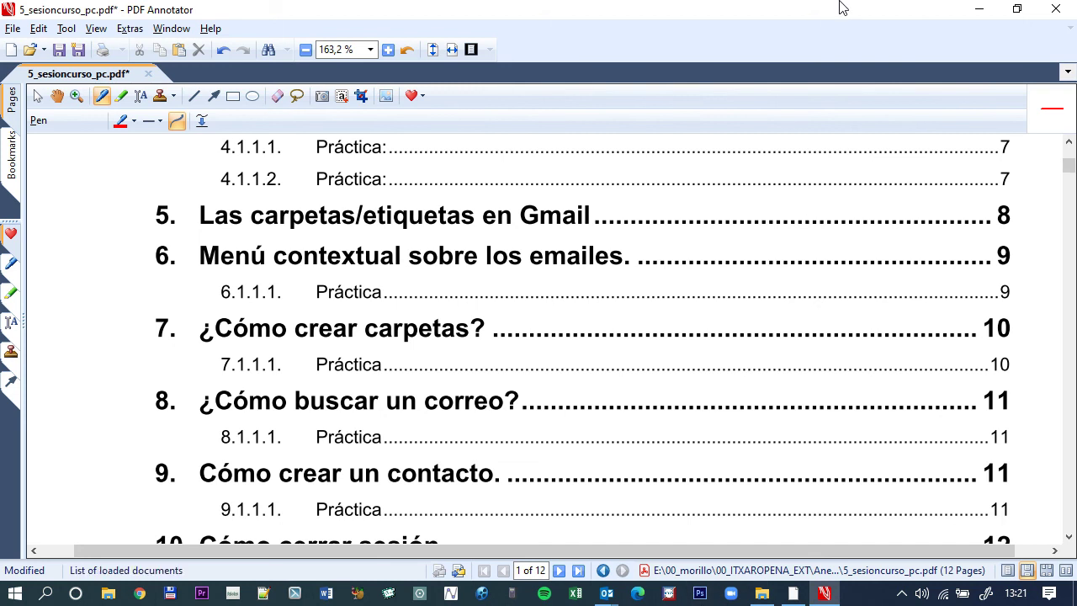
left_click(979, 10)
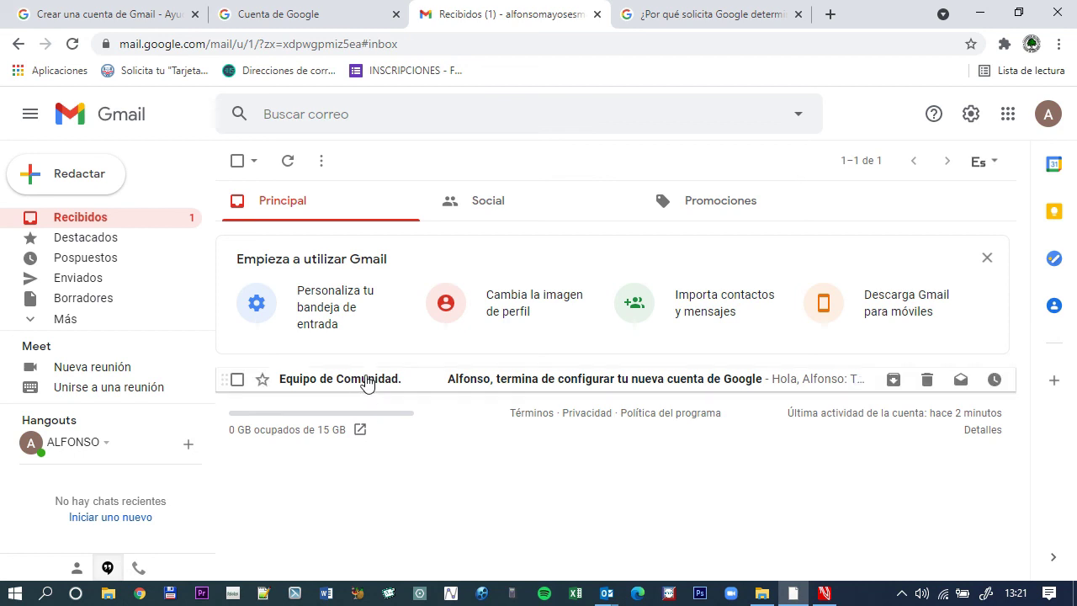
Show the contact card for the sender 'Equipo de Comunidad.' in the inbox.
mouse_move(366, 383)
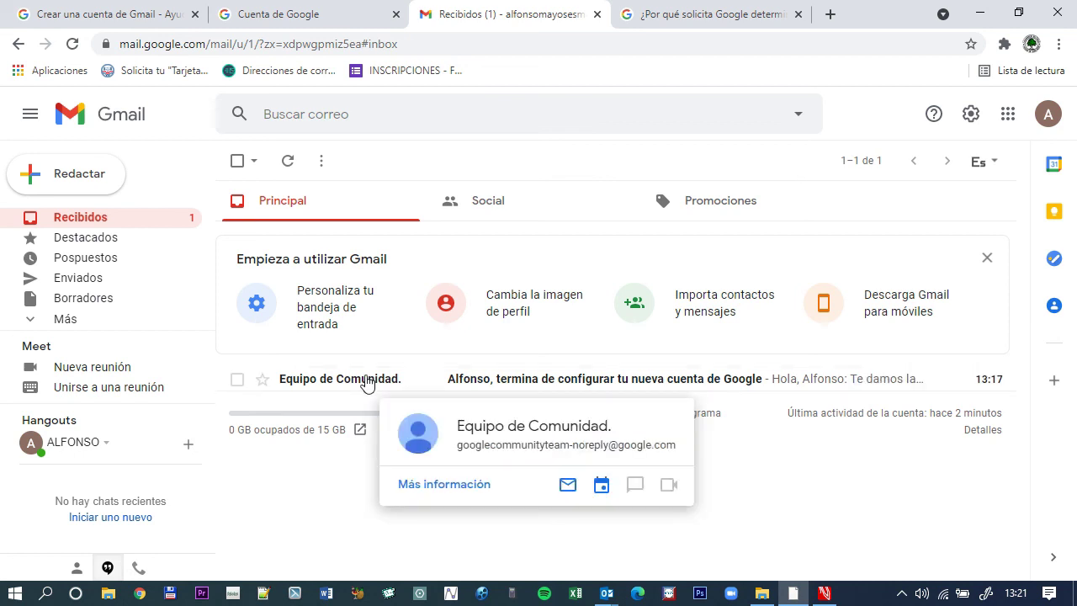